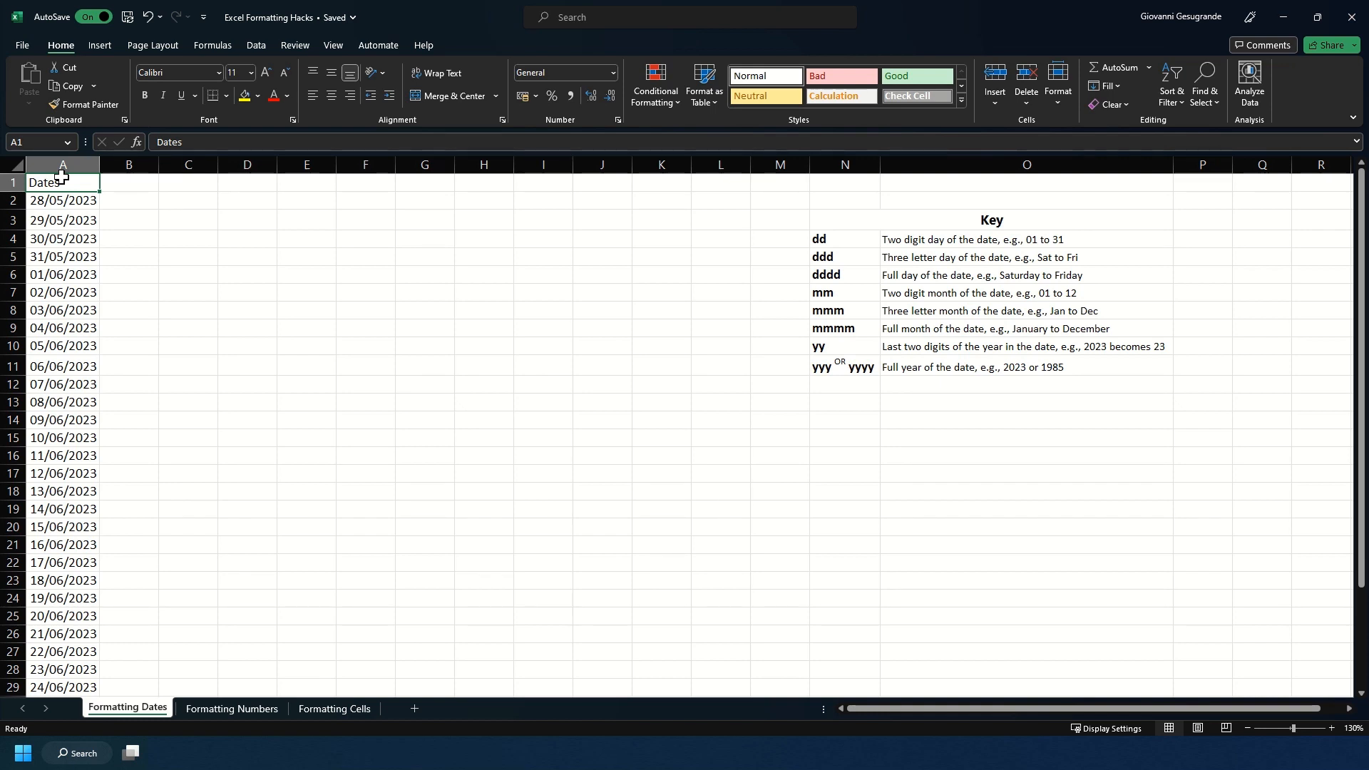
Step: Examine the dates in column A and the date format code key in columns N and O
click(64, 164)
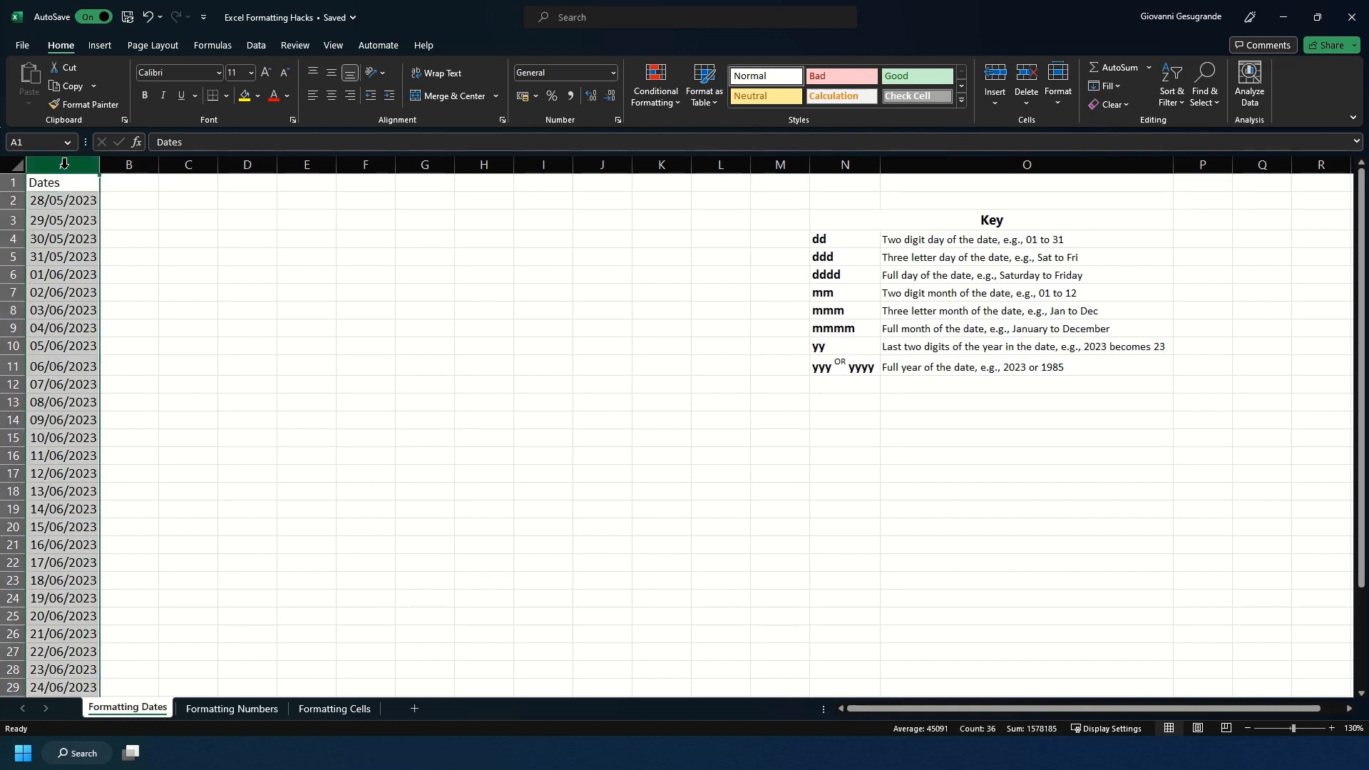
scroll(71, 228, down, 2)
scroll(71, 234, down, 5)
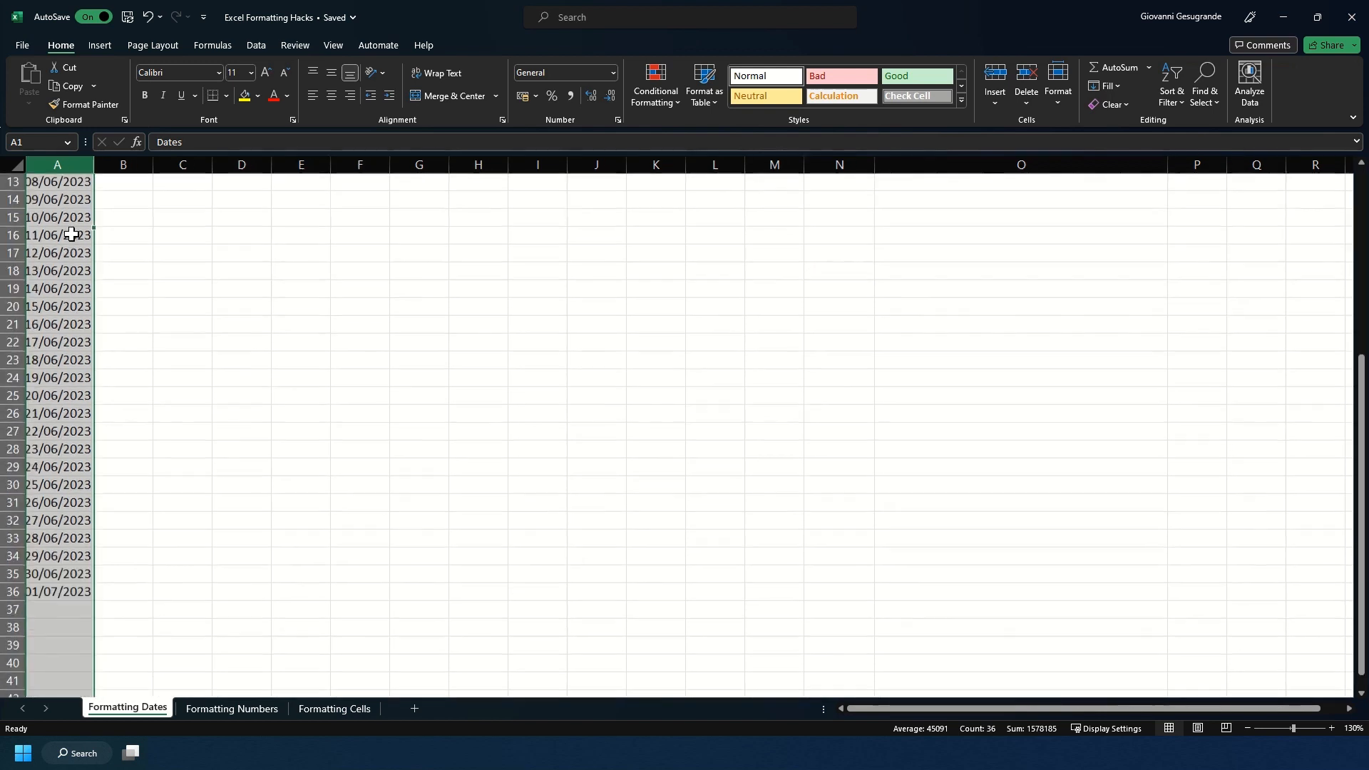
scroll(72, 234, up, 10)
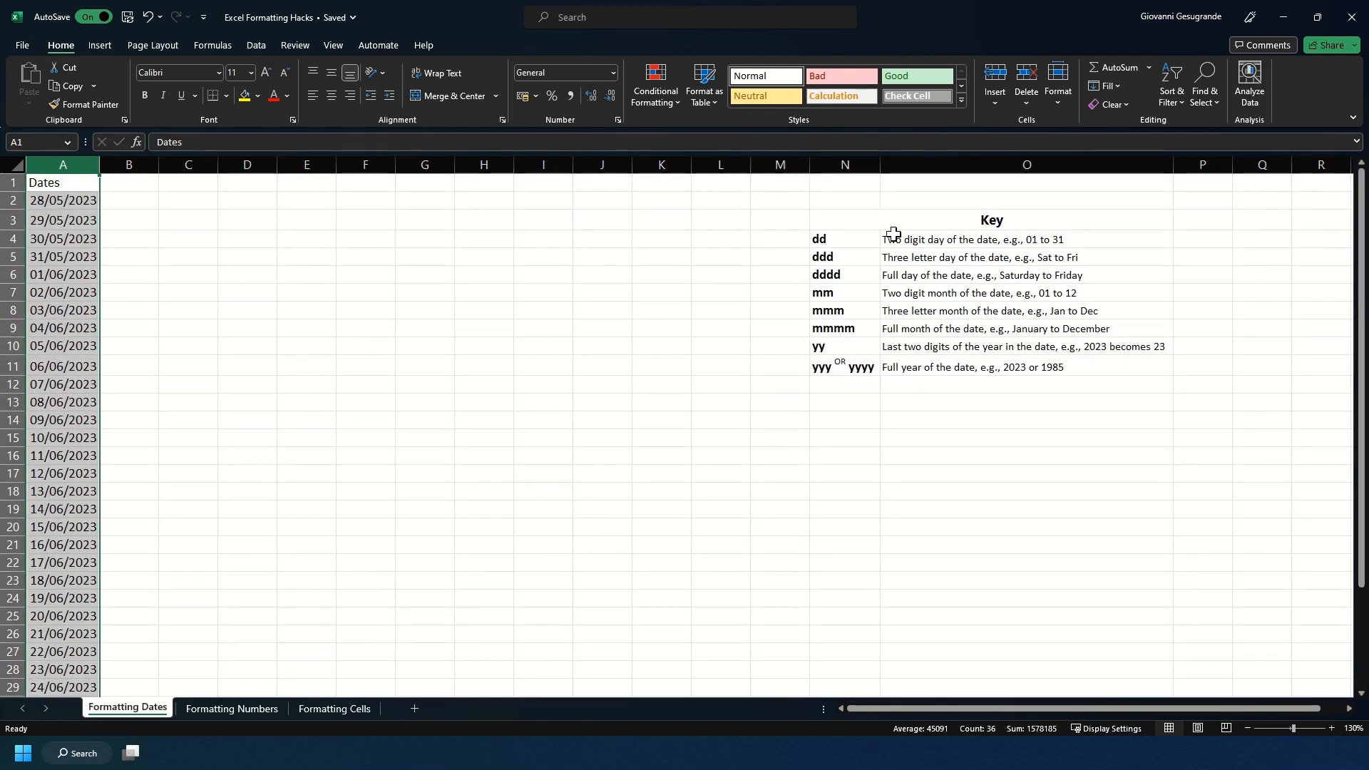
drag(879, 220, 858, 378)
click(869, 433)
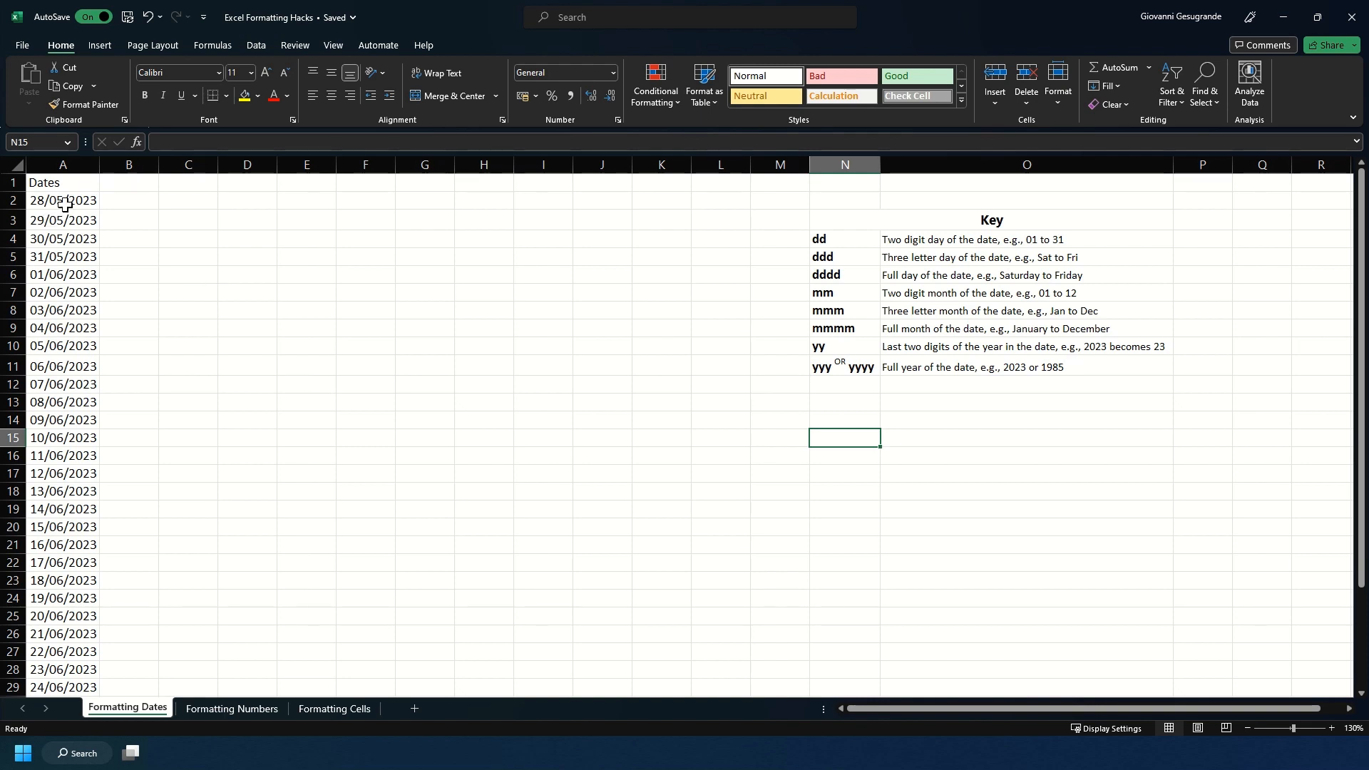
drag(64, 205, 54, 563)
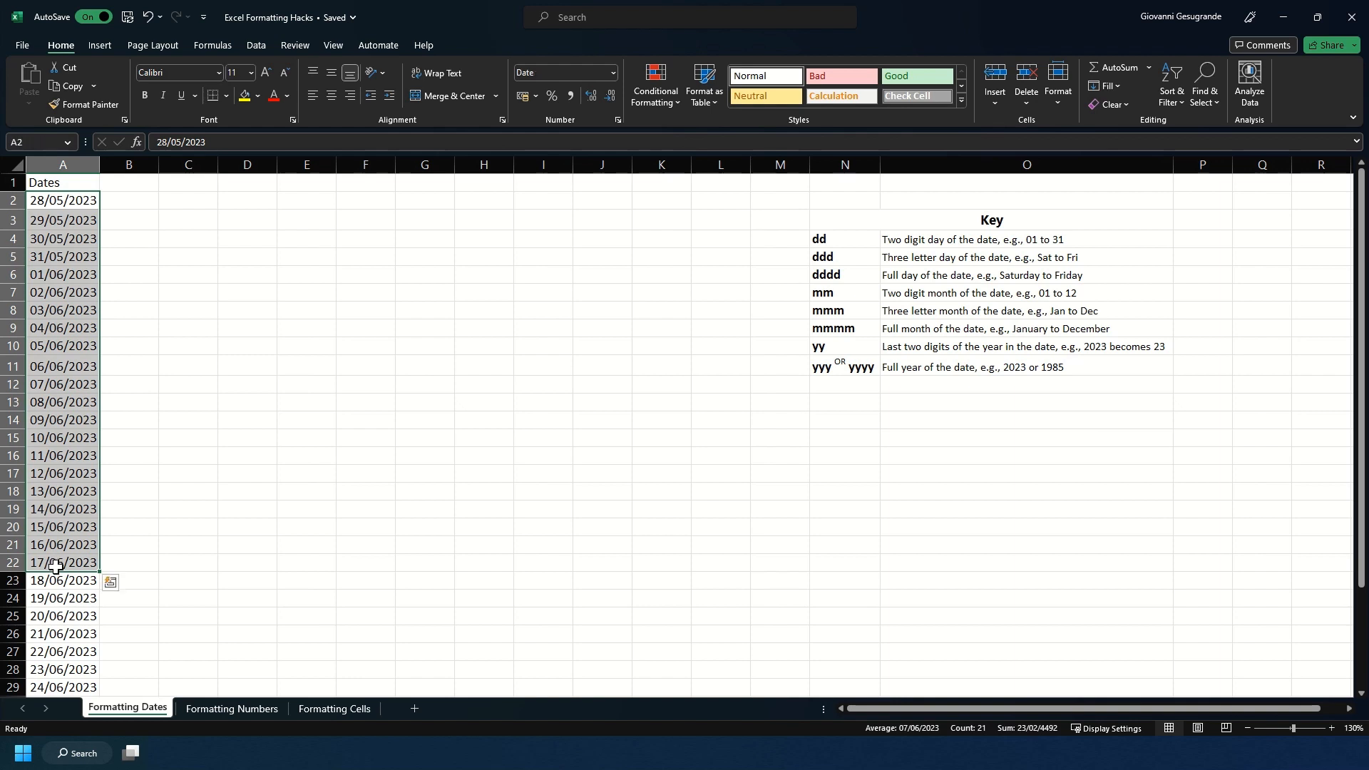
click(125, 198)
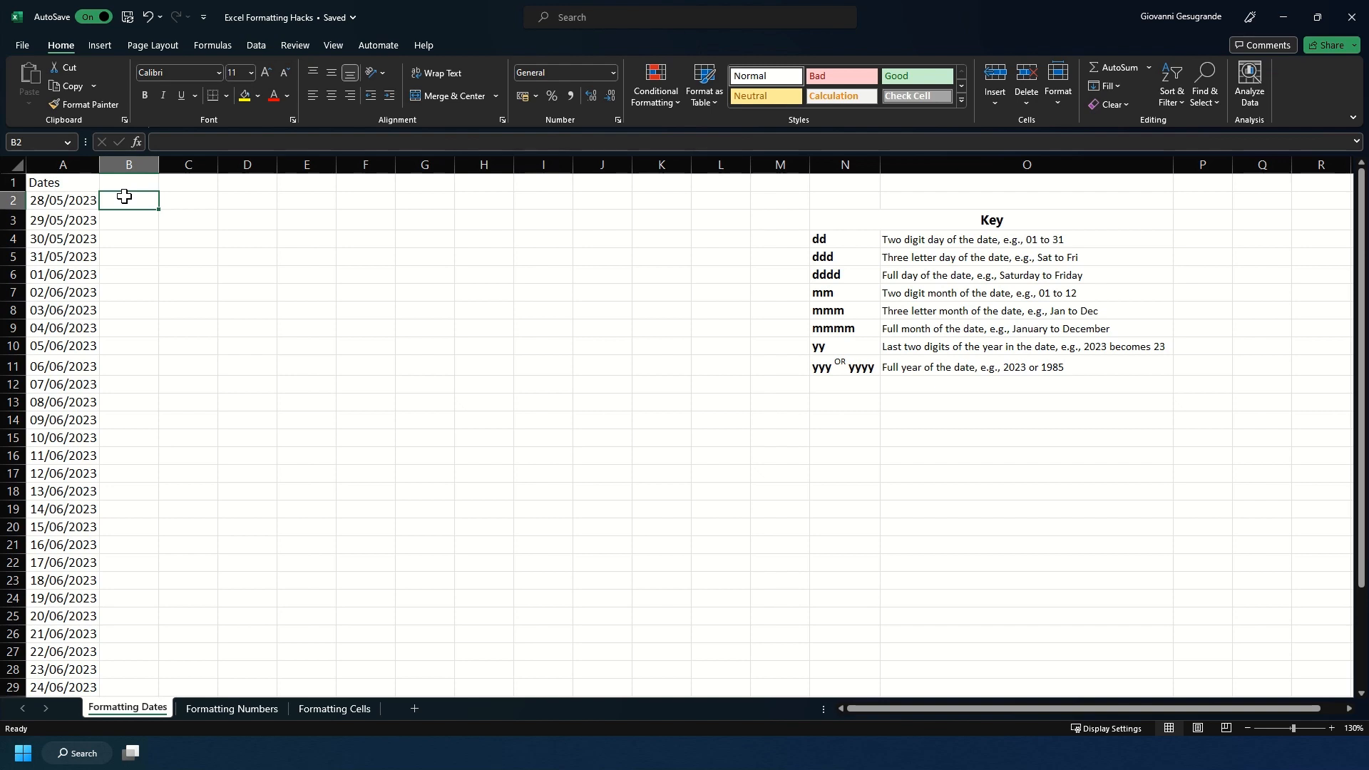
Step: Enter the header DAY in cell B1
click(126, 184)
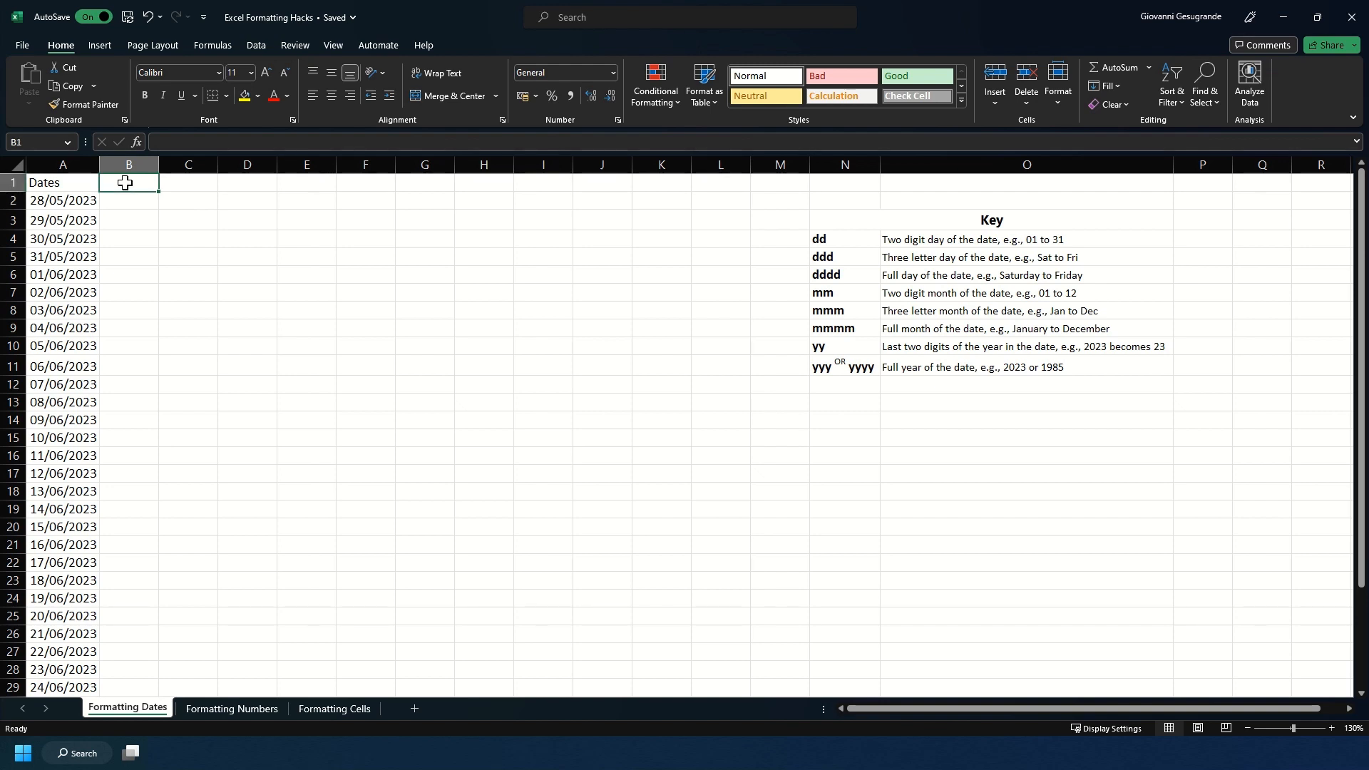
text(DAY)
key(Return)
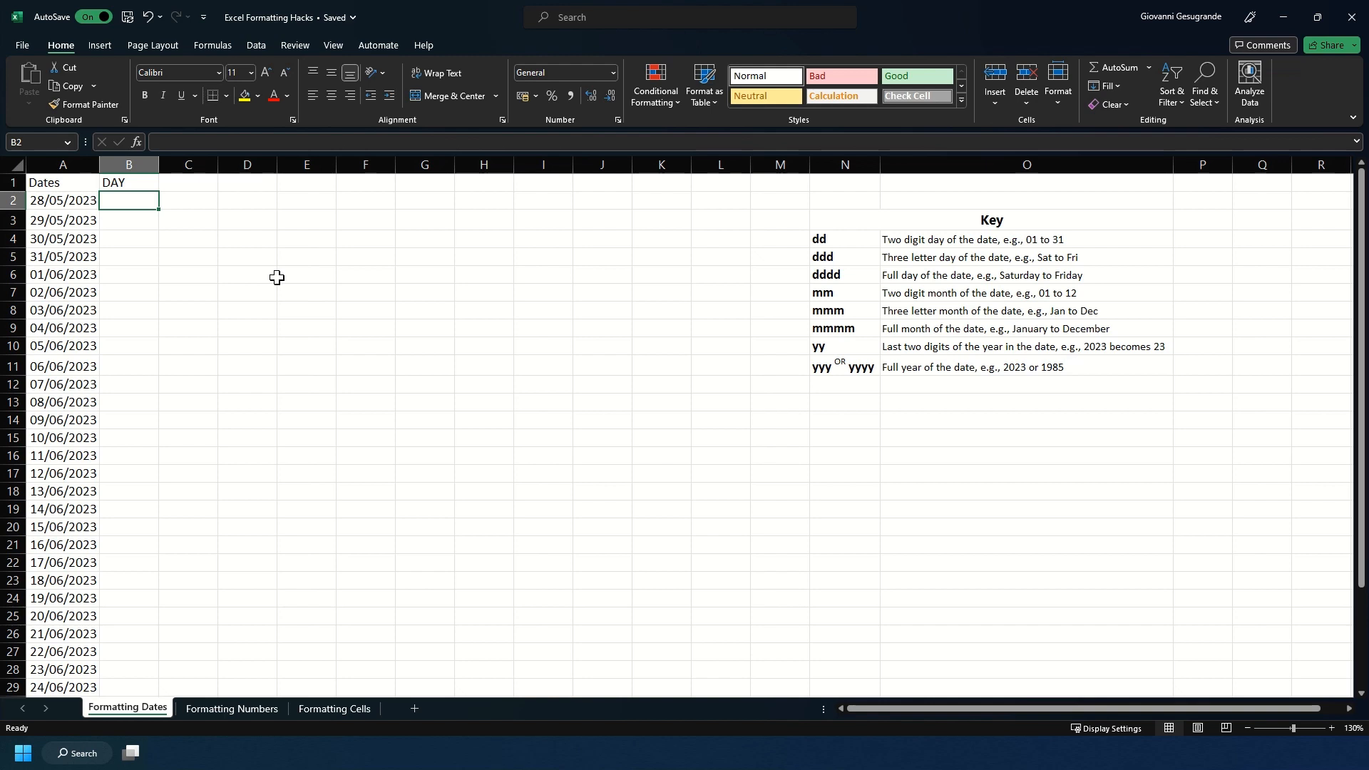
Step: Enter the formula =TEXT(A2,"dd") in cell B2 to extract the two-digit day from the first date
text(=TEXT)
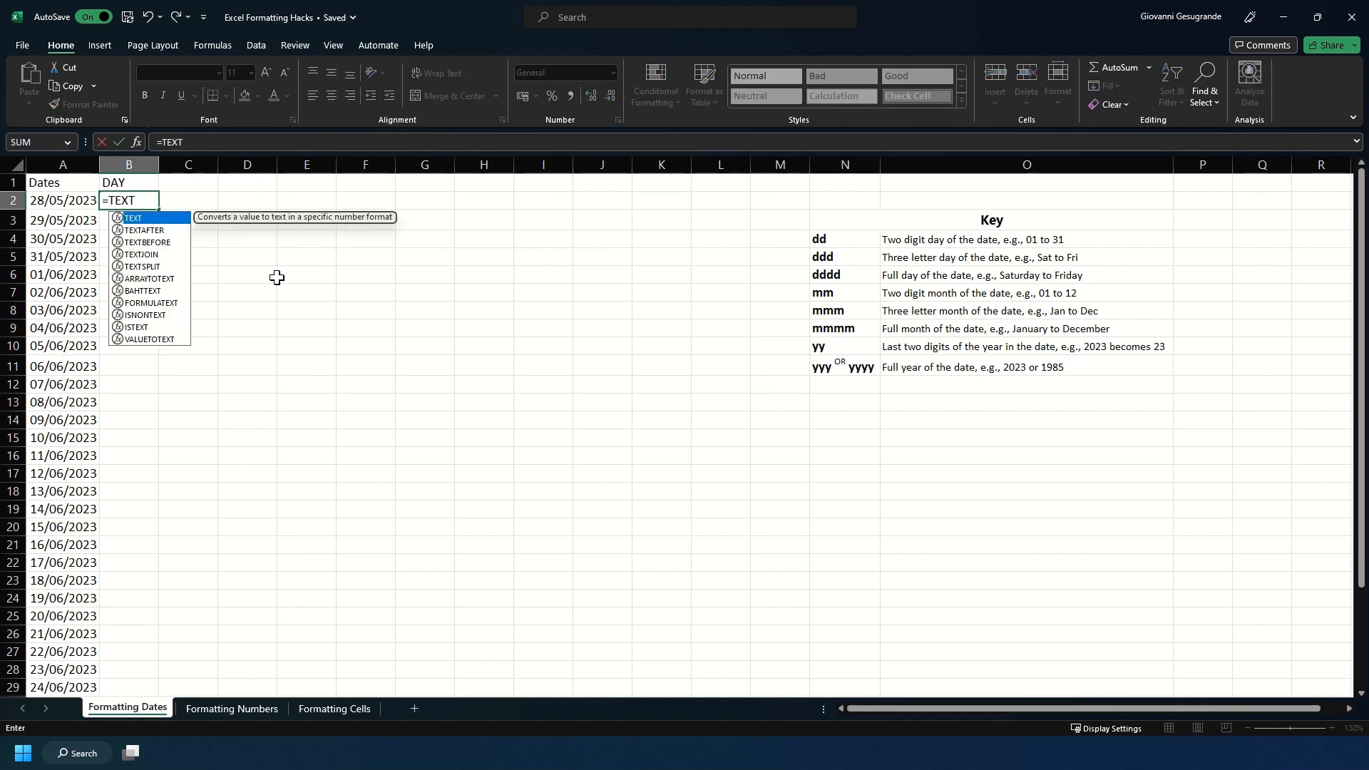
text(()
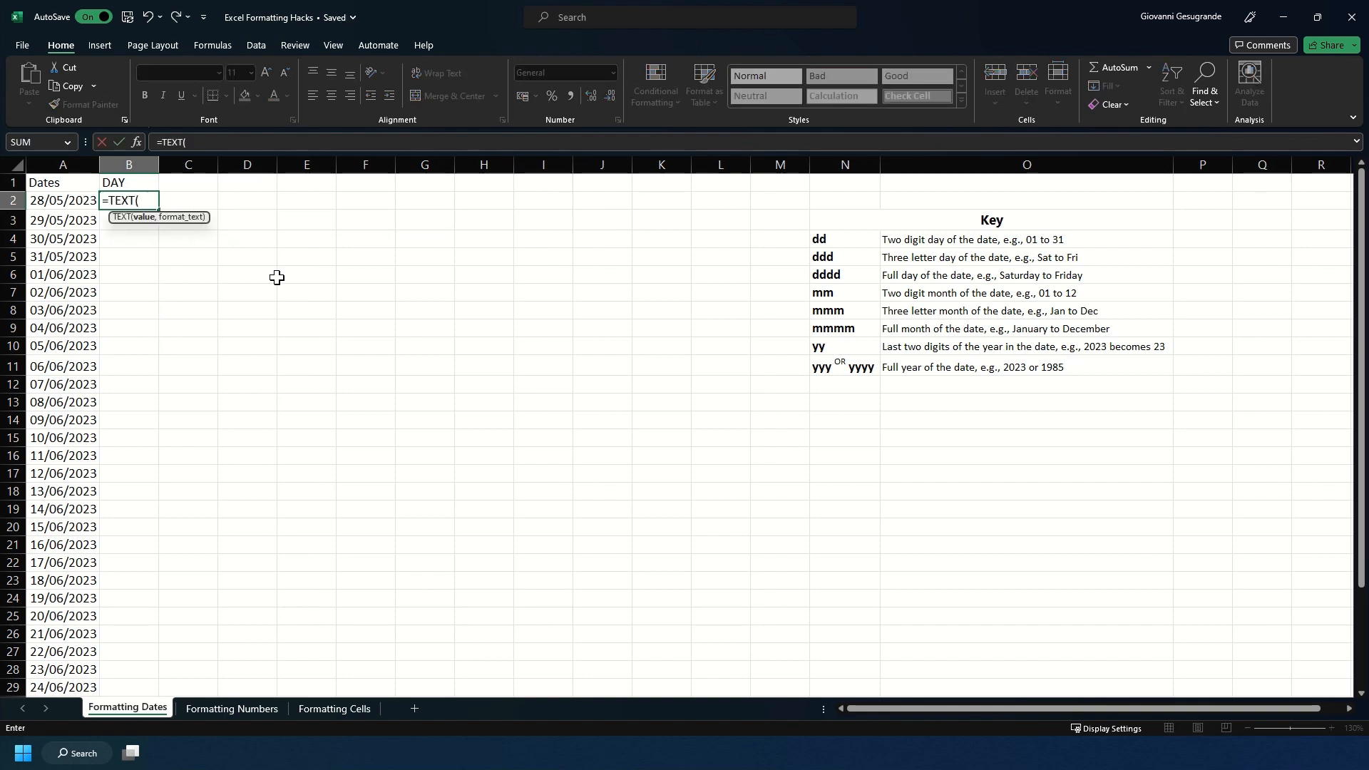
click(62, 201)
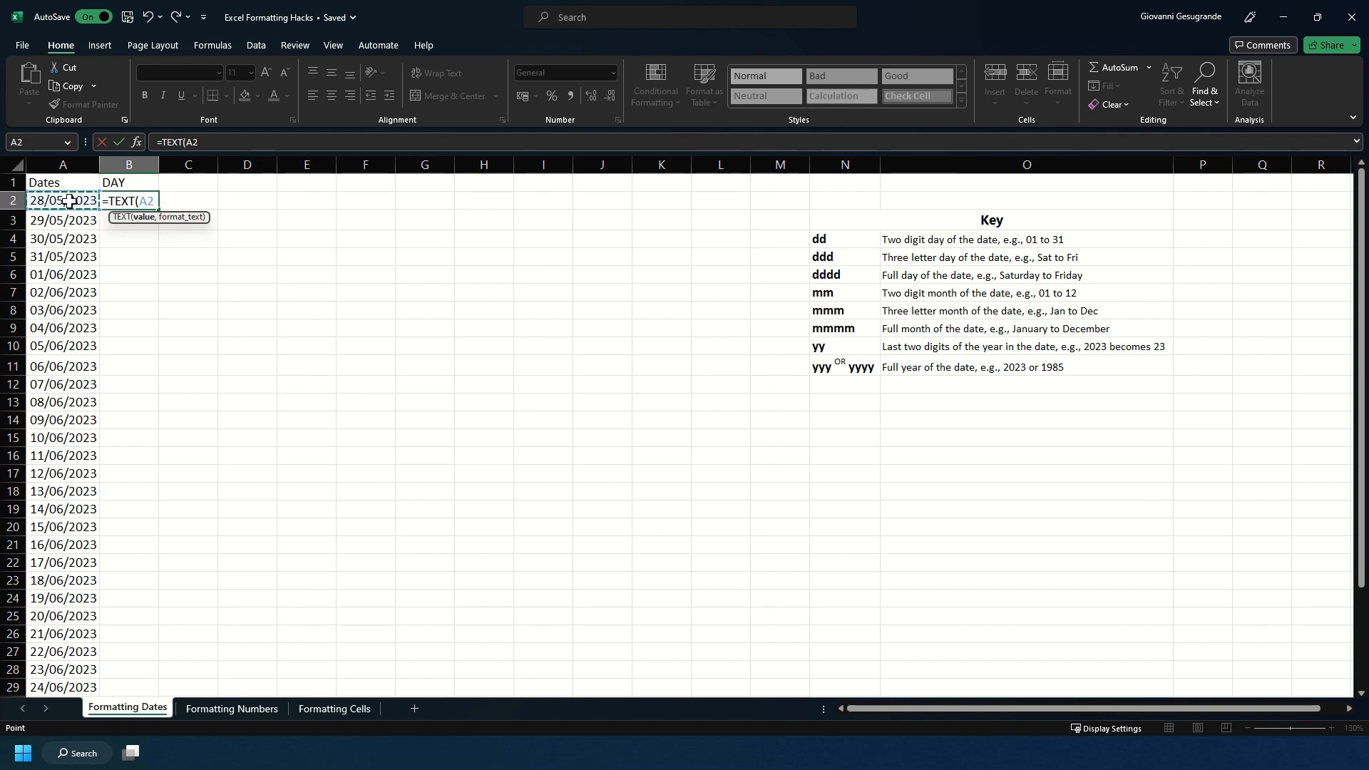
text(,)
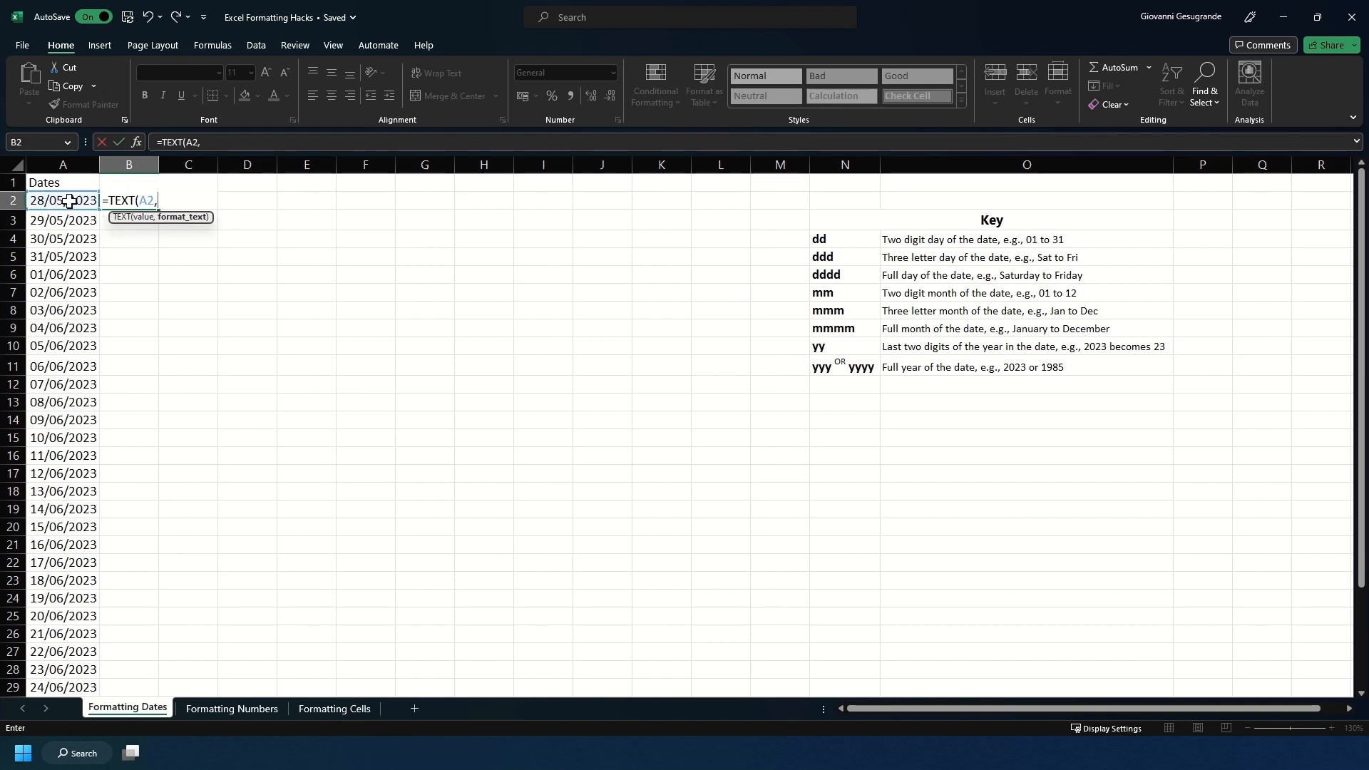
text("dd"))
key(Return)
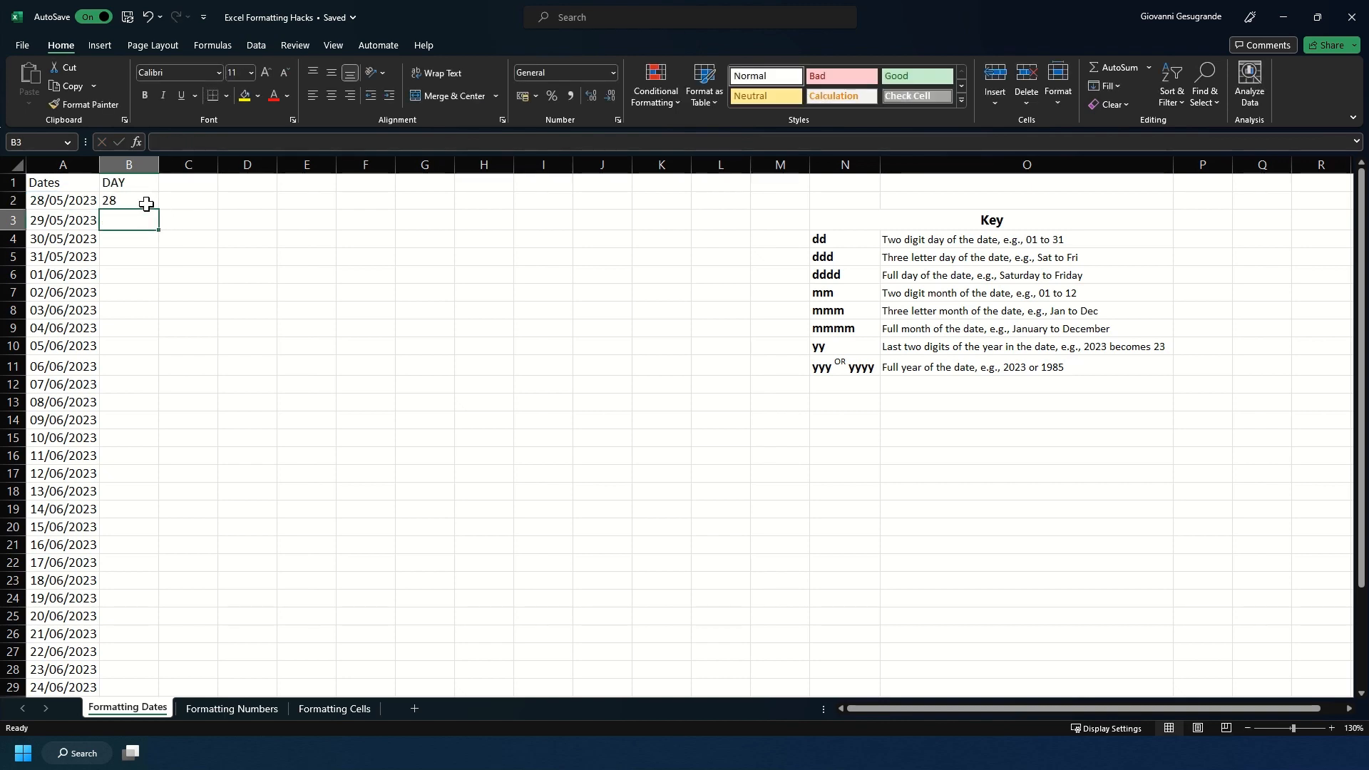
Step: Change the format code in B2's TEXT formula to "ddd" for the three-letter day name
click(146, 203)
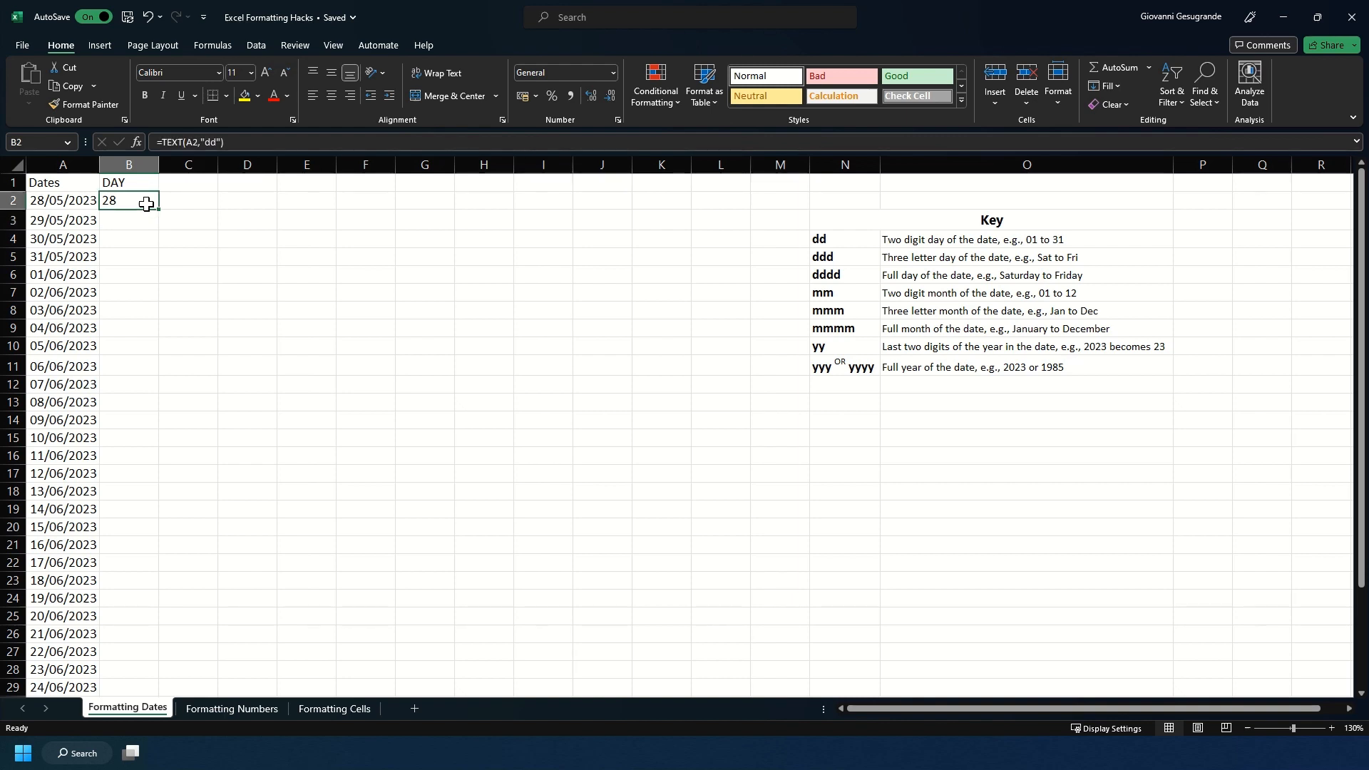
click(213, 142)
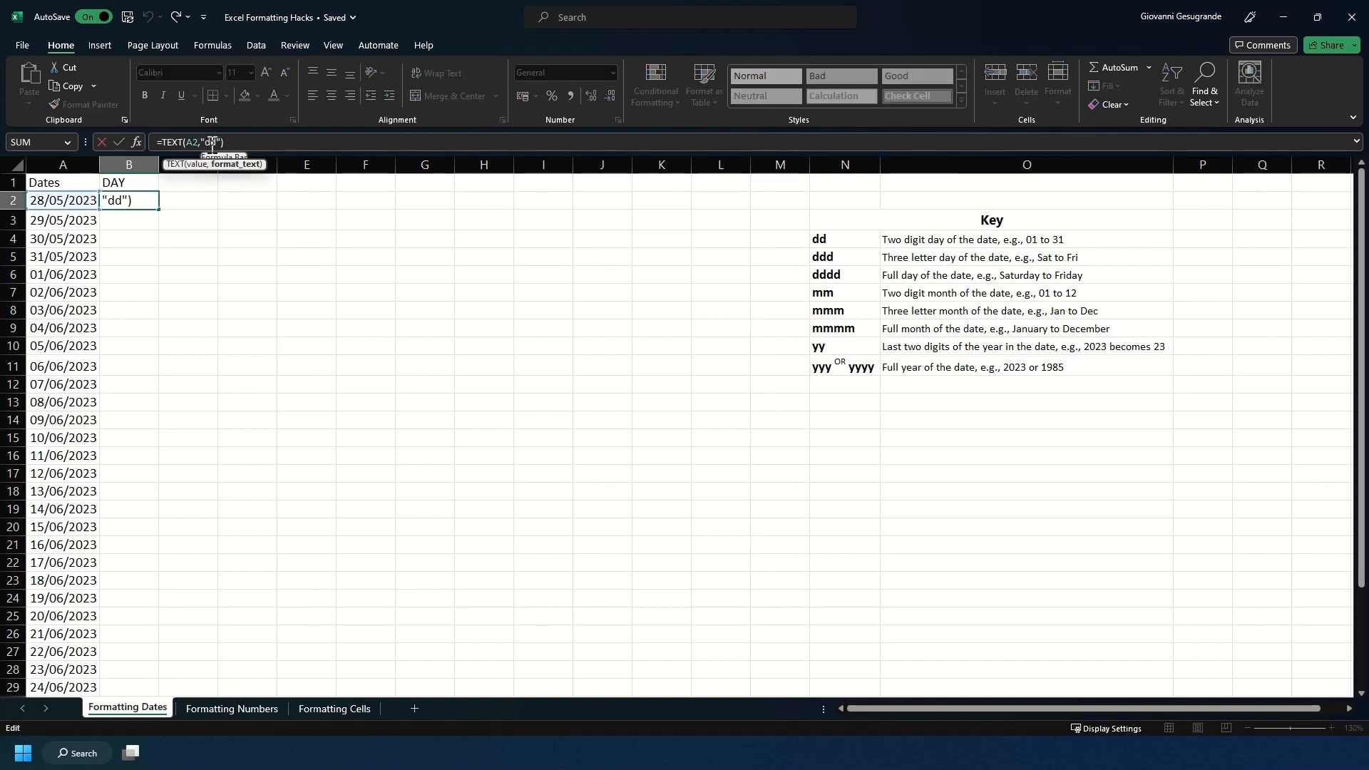
text(d)
key(Return)
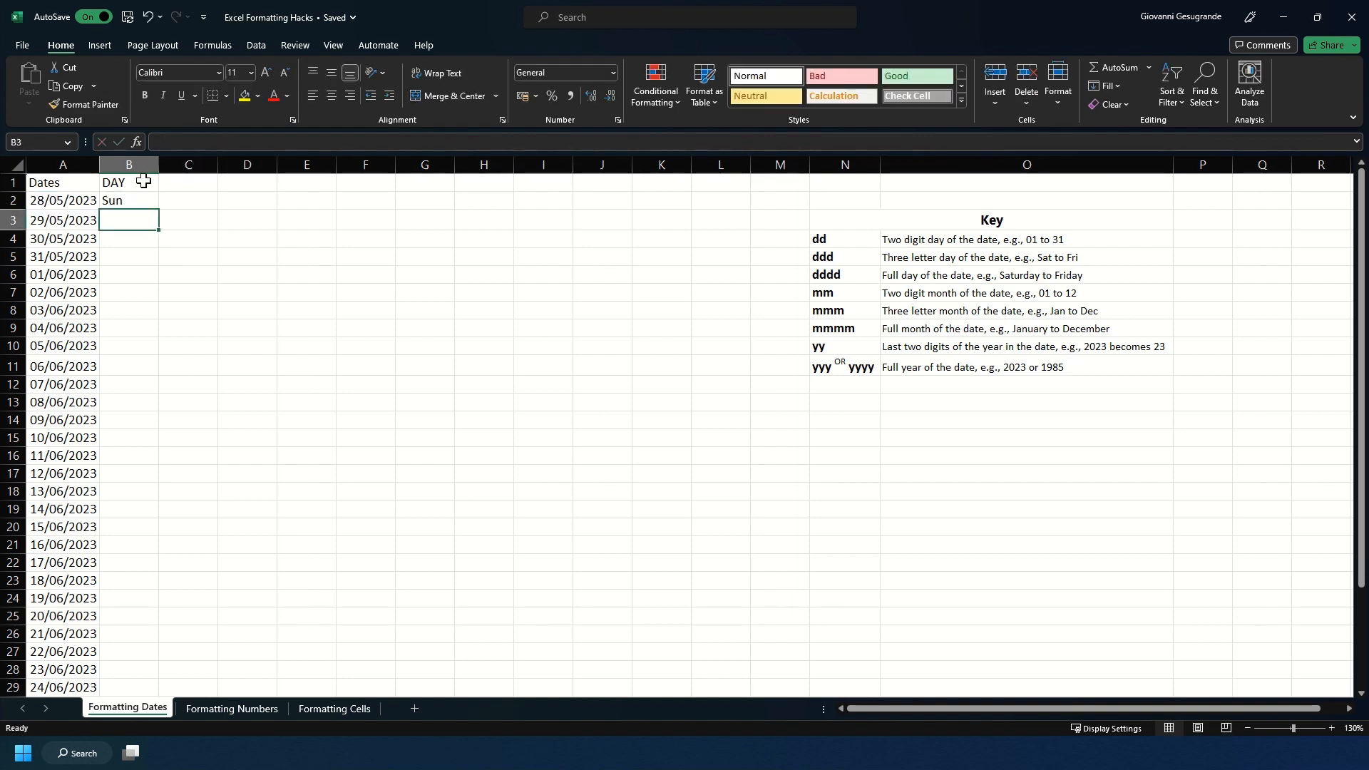
Step: Change the format code in B2's TEXT formula to "dddd" for the full day name
click(127, 200)
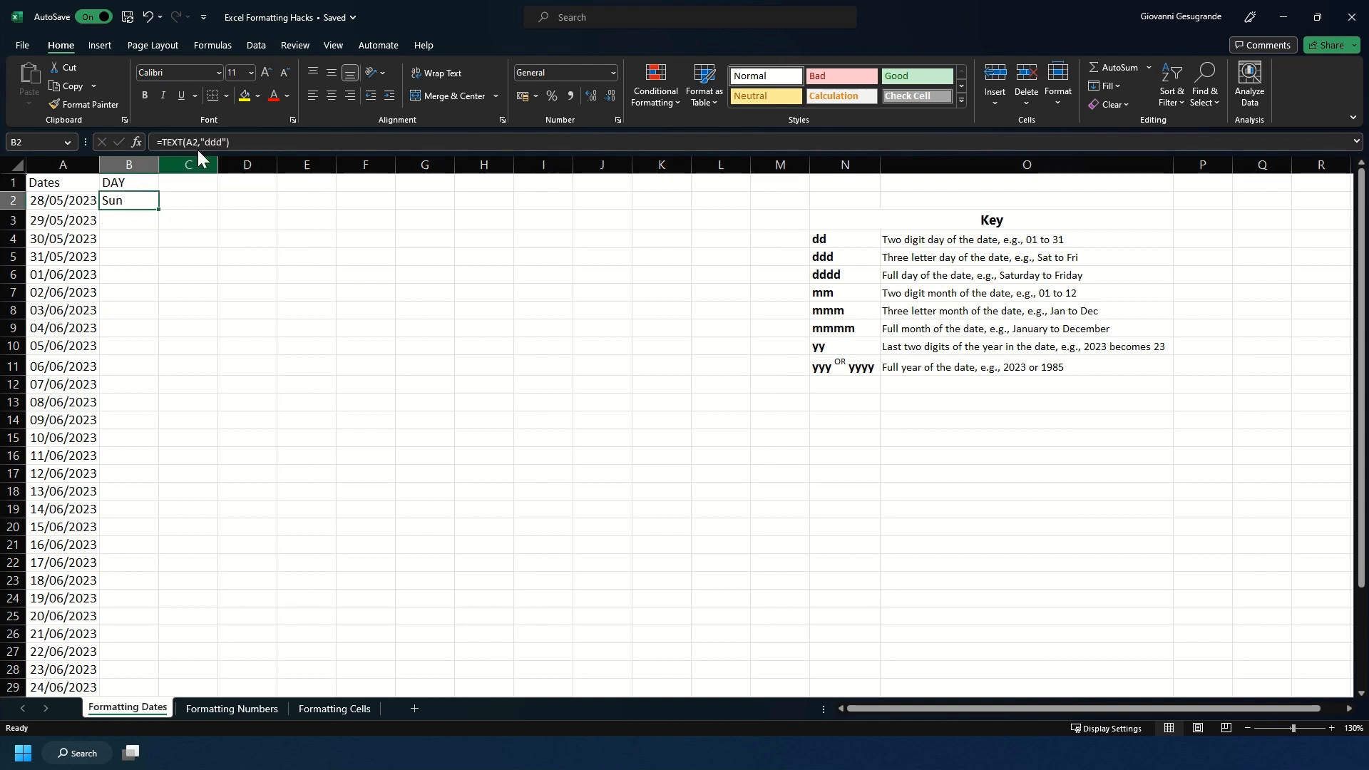
click(220, 141)
text(d)
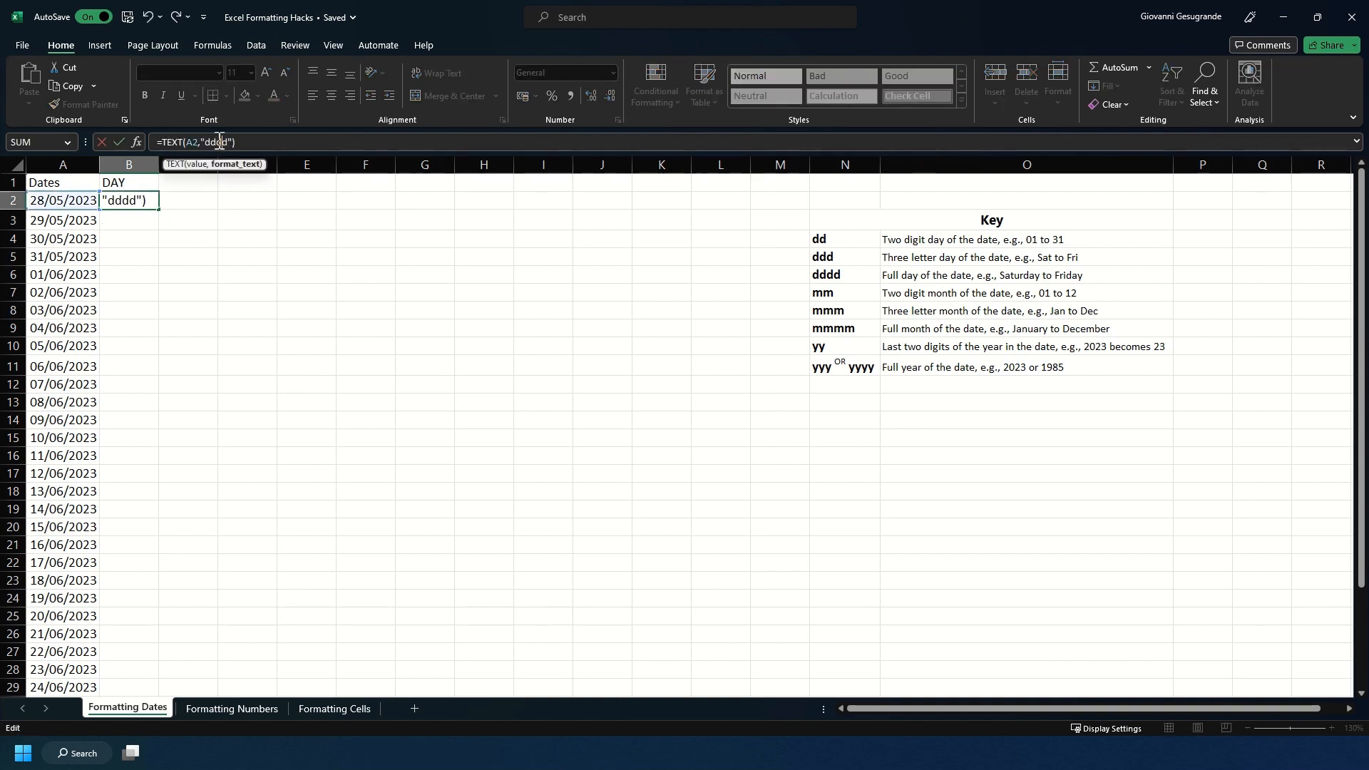
key(Return)
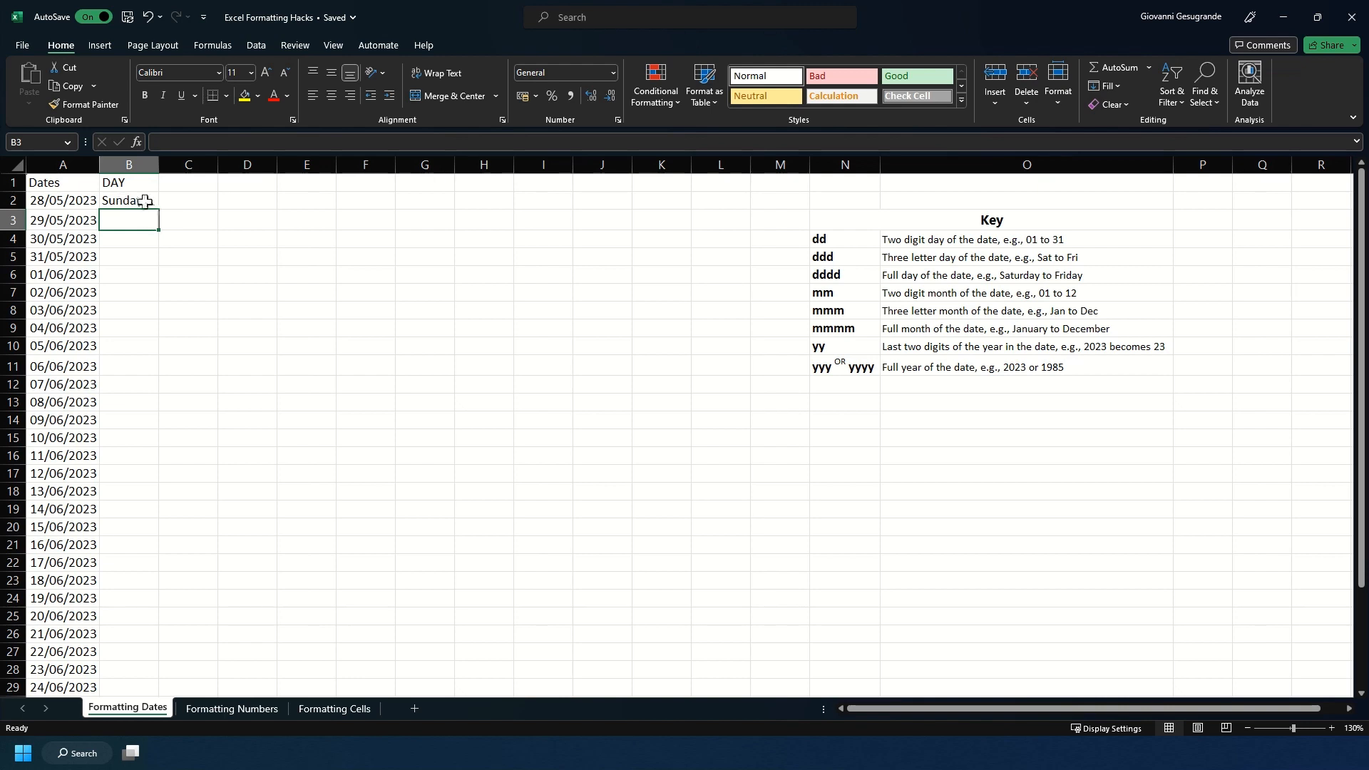
Step: Enter the header MONTH in C1 and the formula =TEXT(A2,"mm") in C2 for the two-digit month
click(175, 184)
text(MONTH)
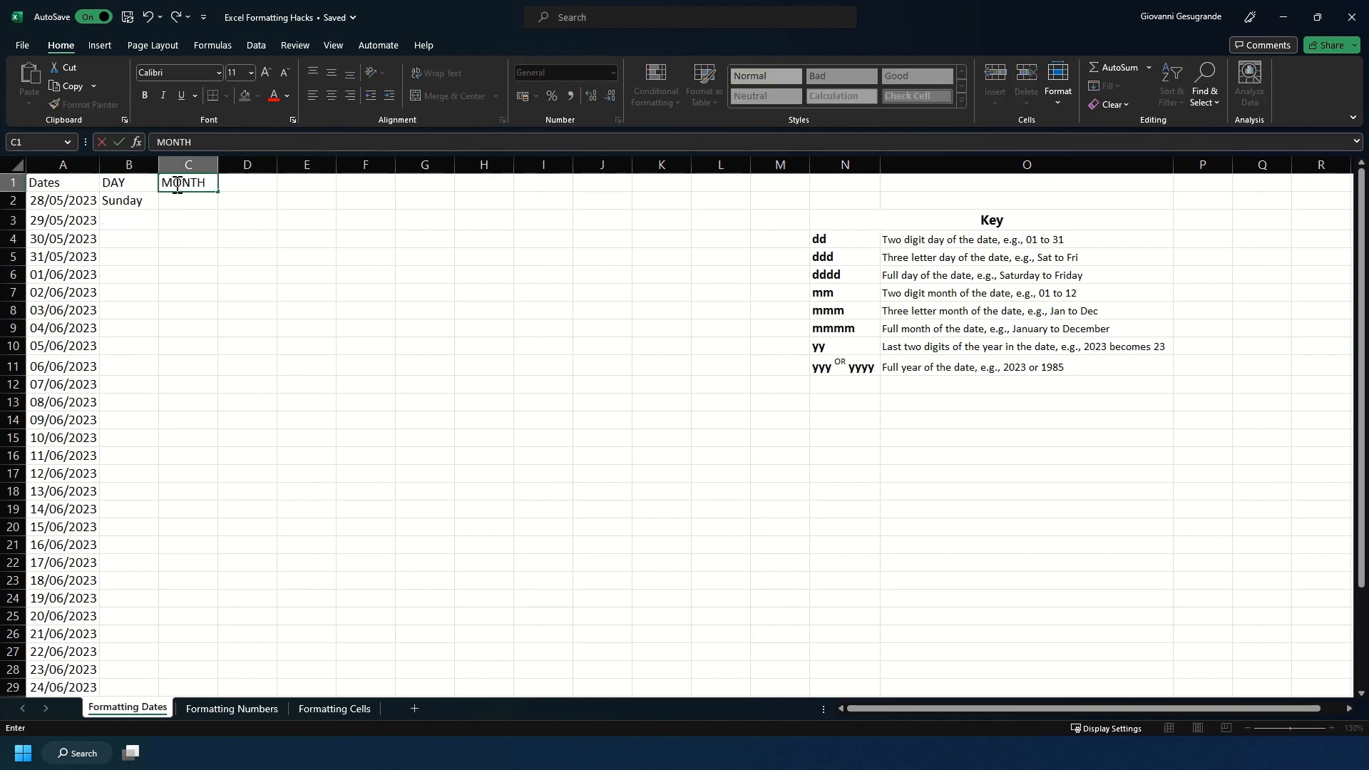
key(Return)
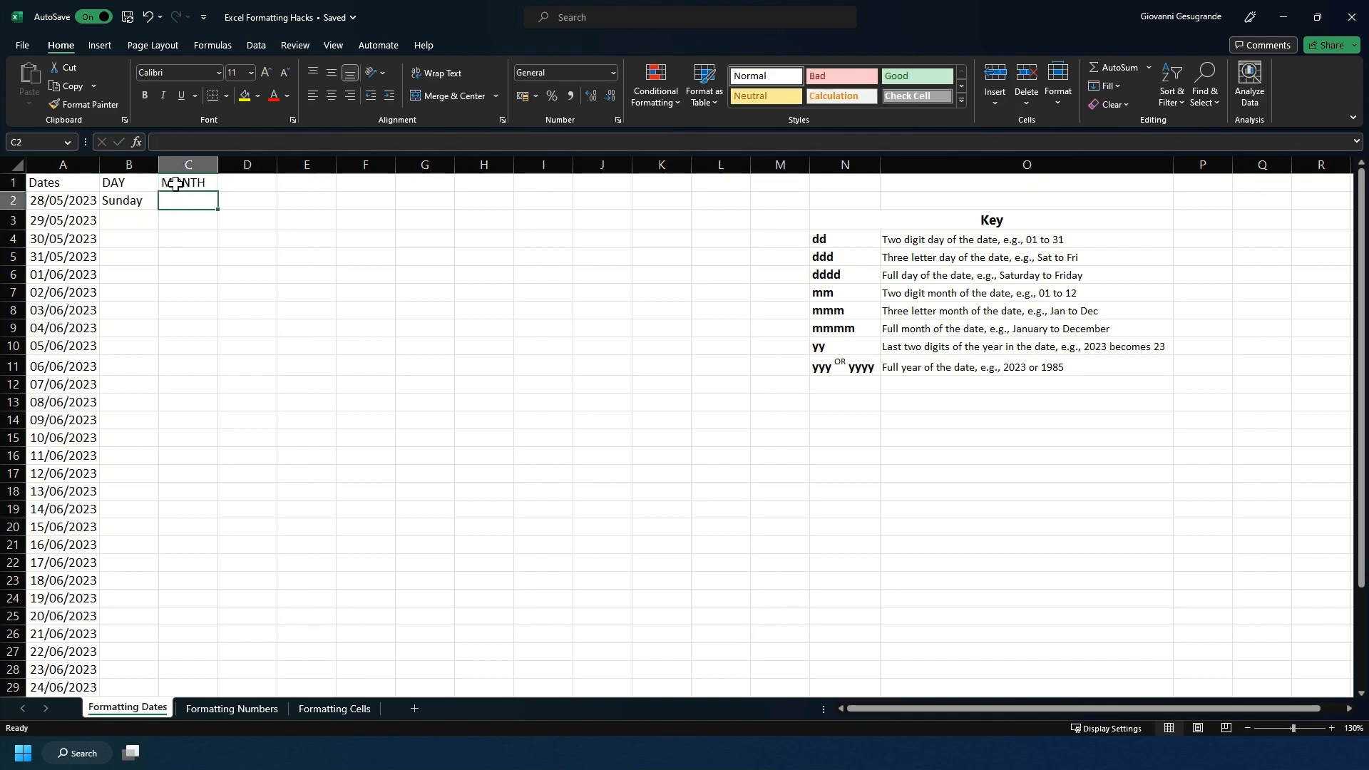
text(=TEXT()
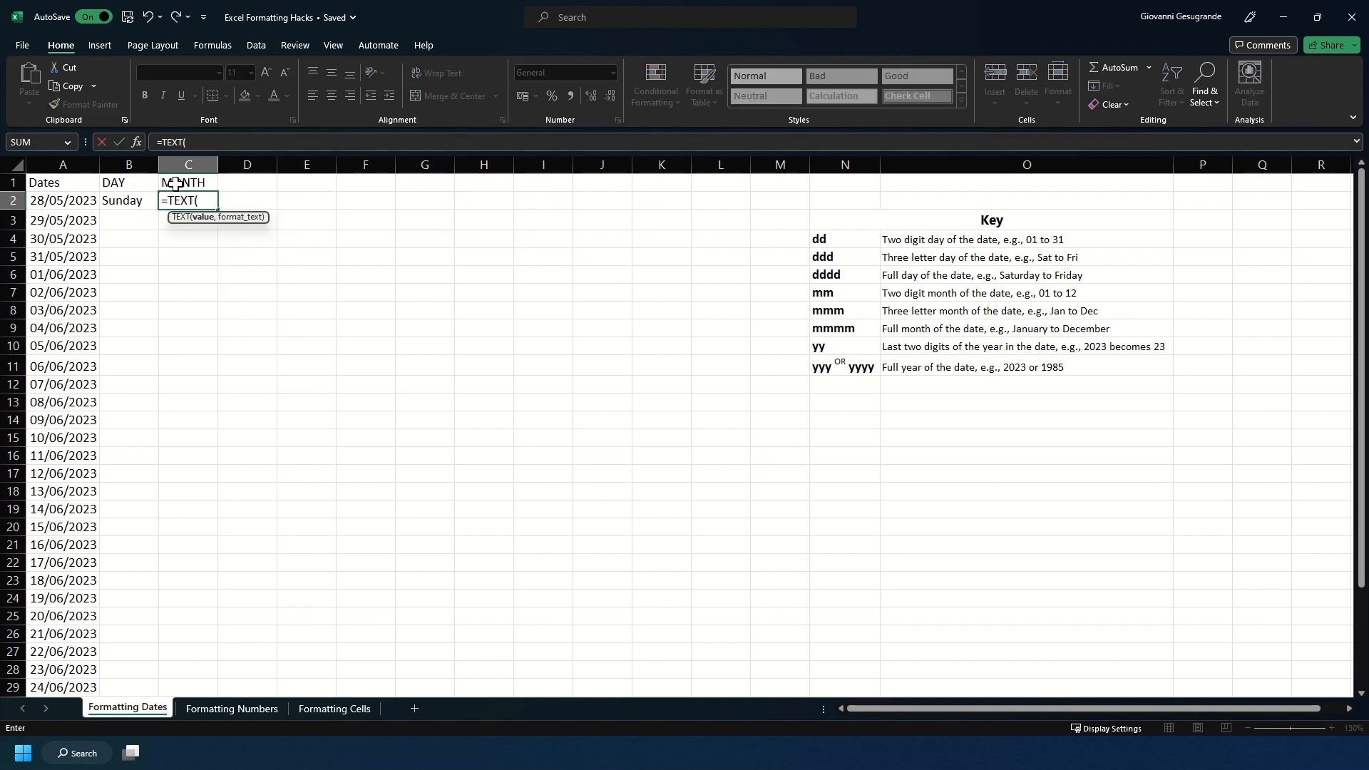
click(64, 201)
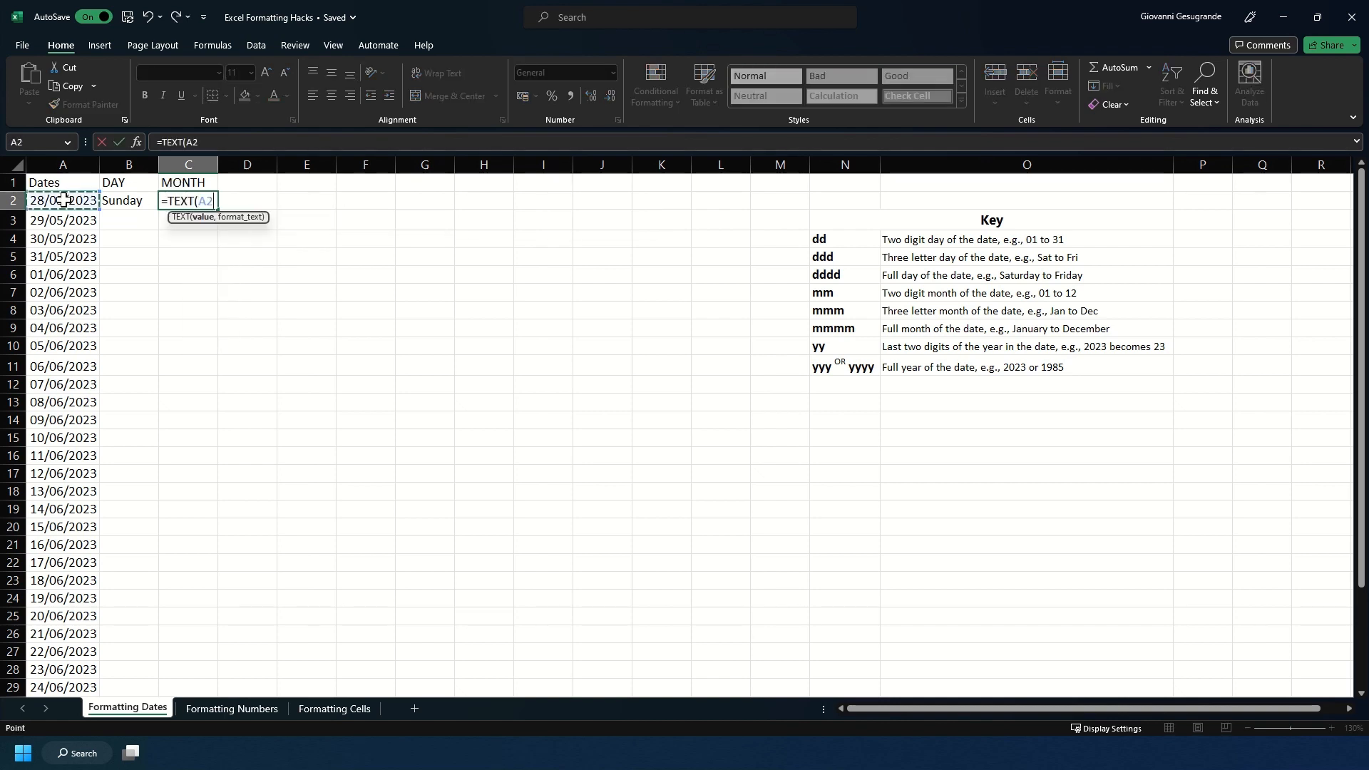
text(,)
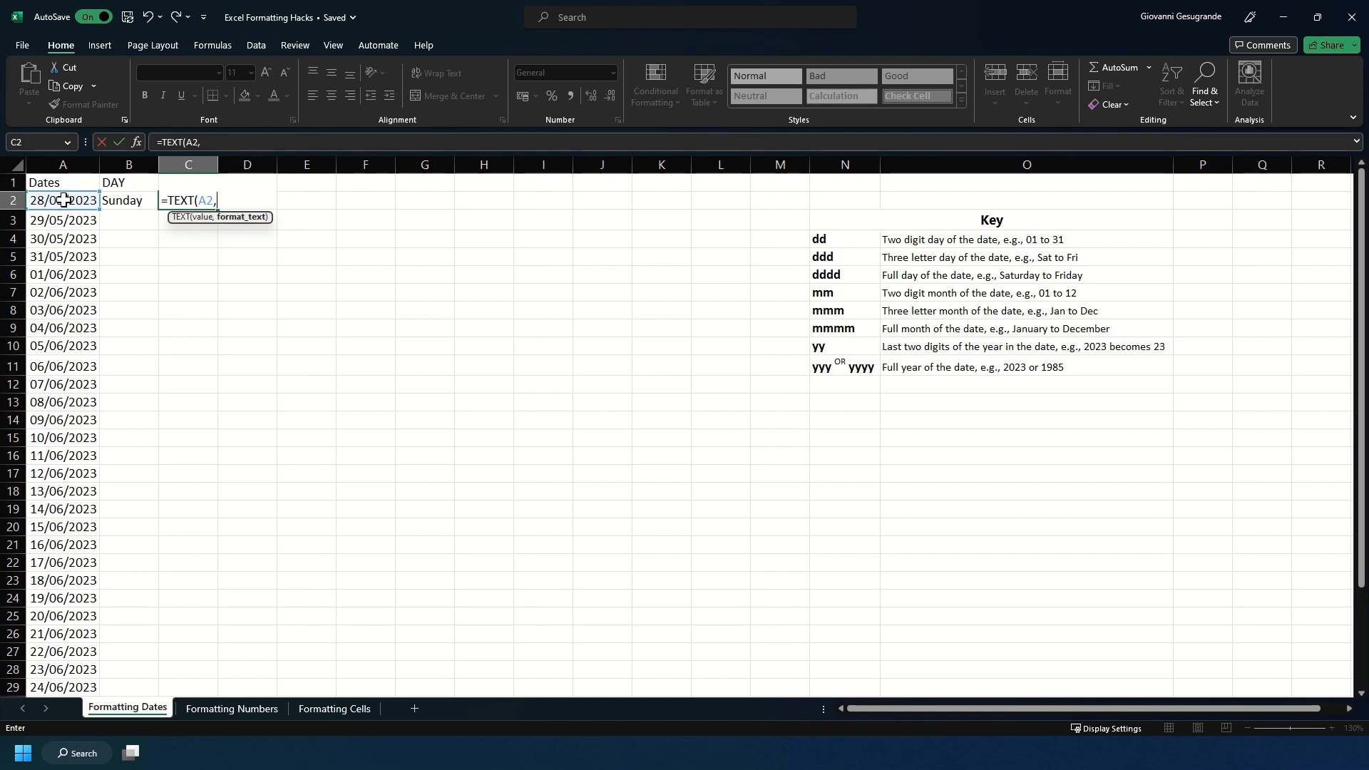
text("mm"))
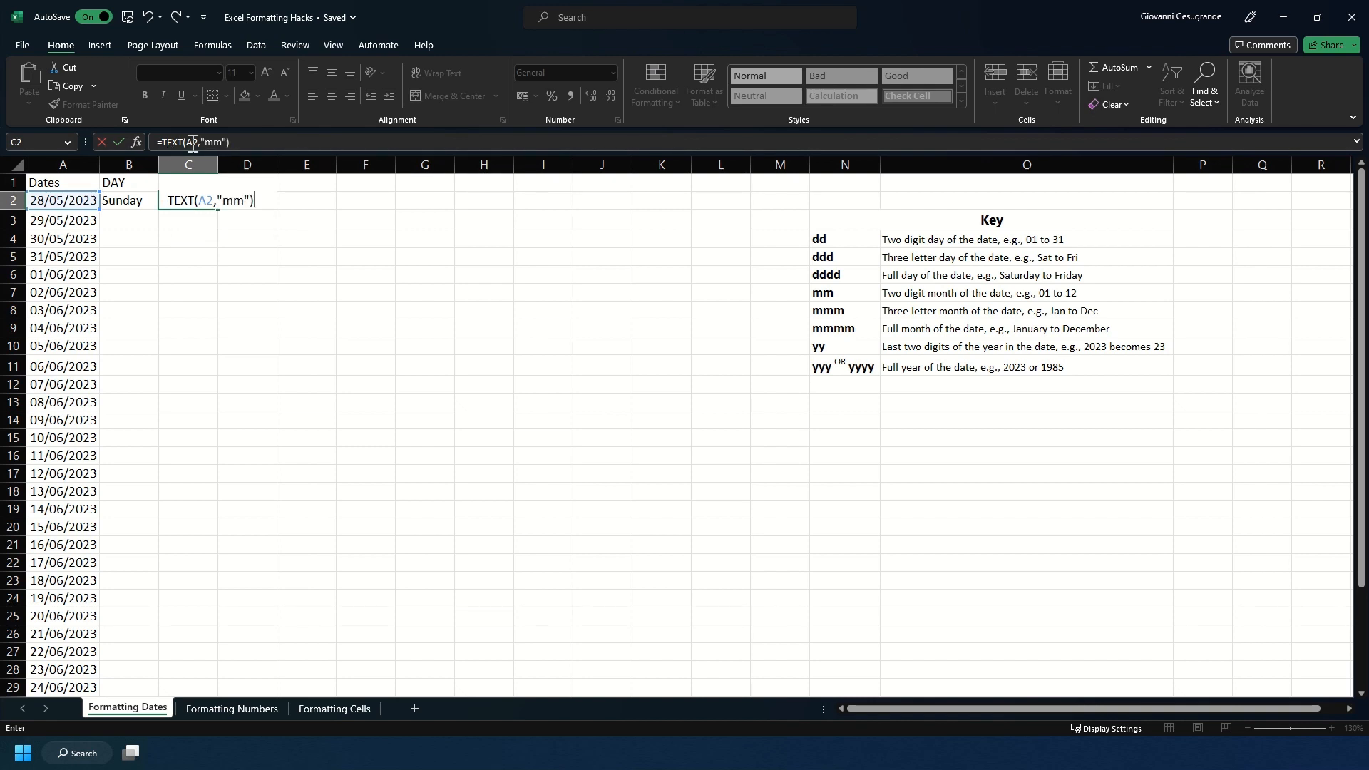
key(Return)
Step: Change the format code in C2's TEXT formula to "mmm" for the three-letter month name
click(209, 200)
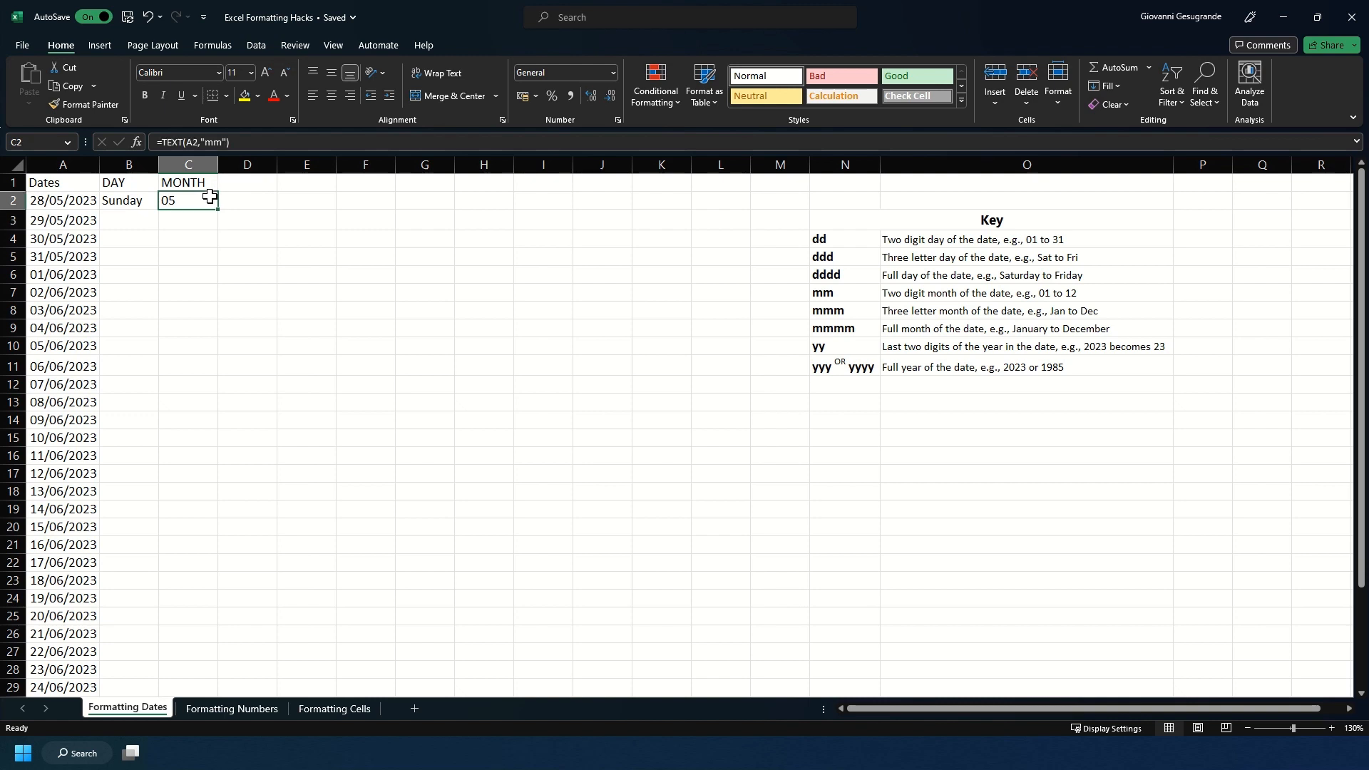
click(213, 141)
text(m)
key(Return)
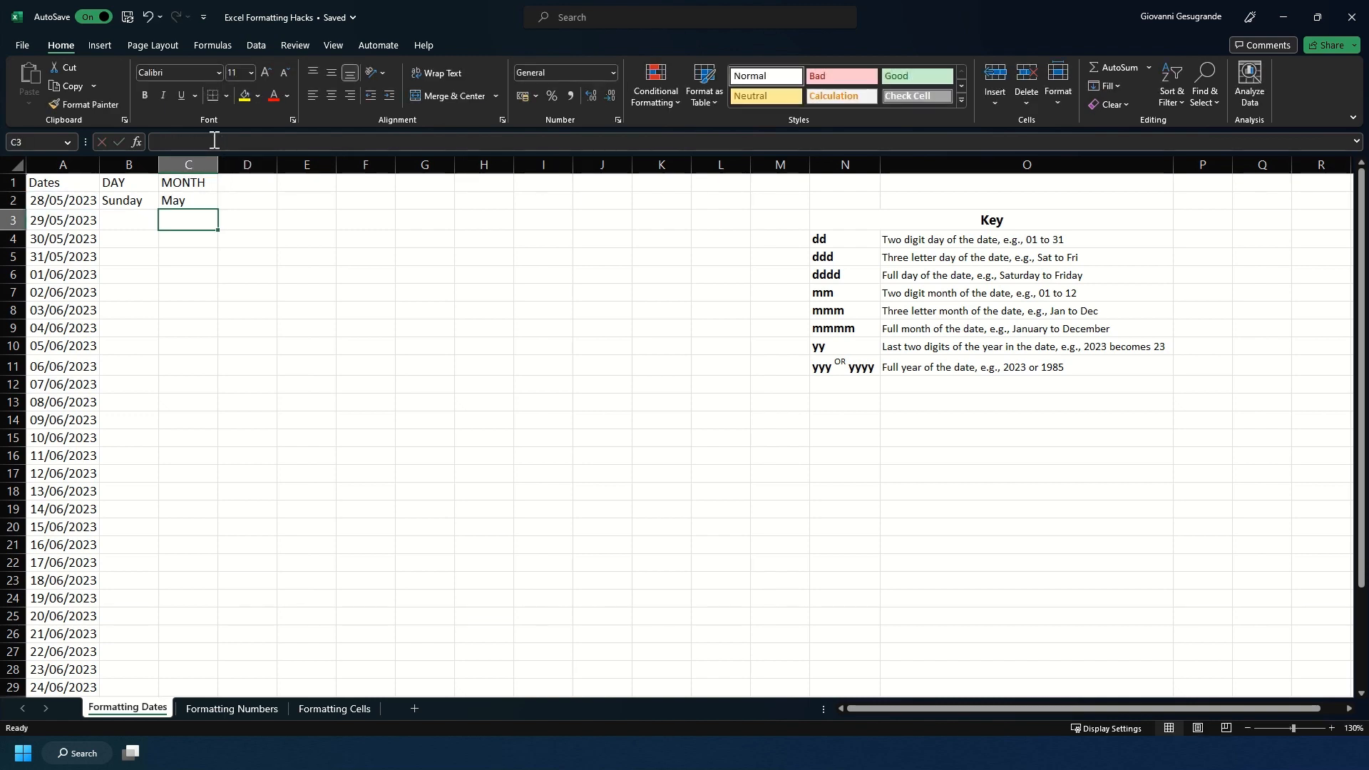
Step: Change the format code in C2's TEXT formula to "mmmm" for the full month name
click(201, 198)
click(229, 142)
text(mmmm"))
key(Return)
Step: Enter the header YEAR in D1 and the formula =TEXT(A2,"yy") in D2 for the two-digit year
click(234, 184)
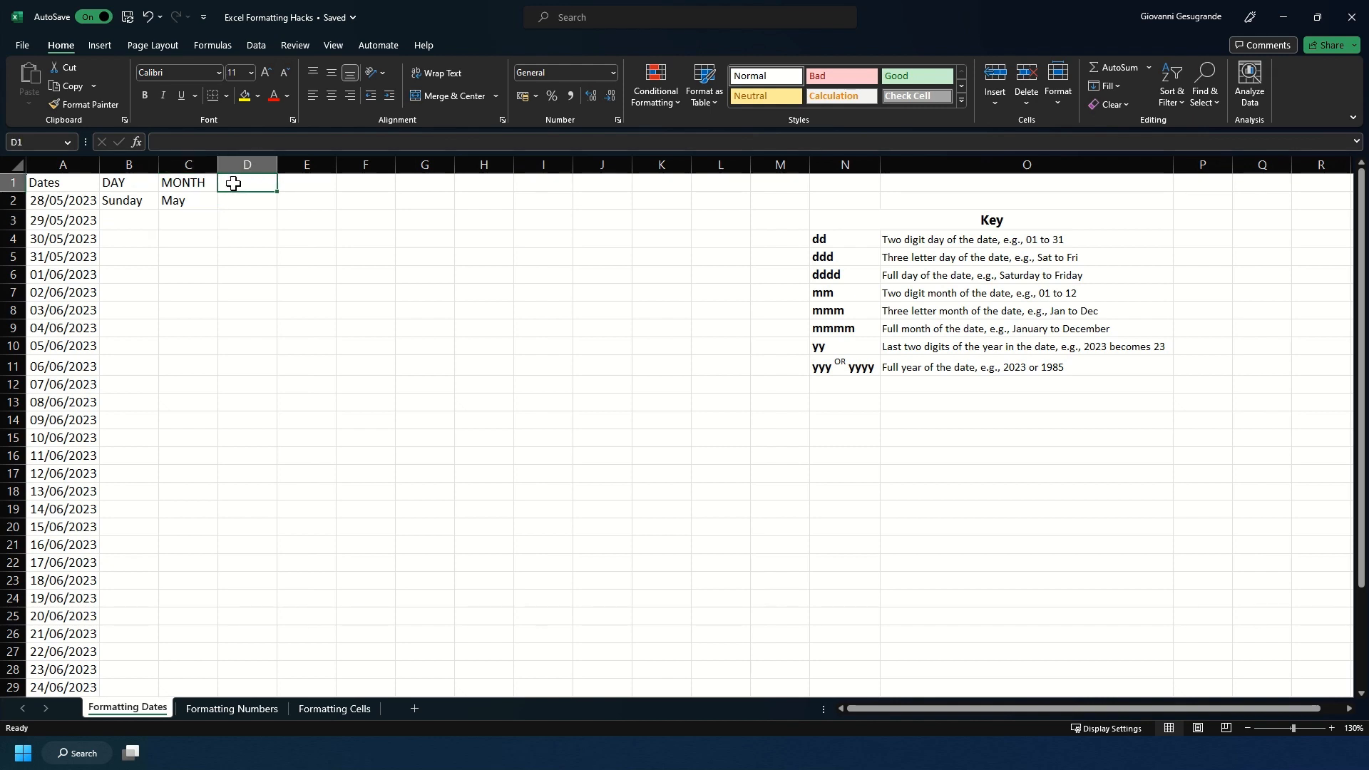
text(YEAR)
key(Return)
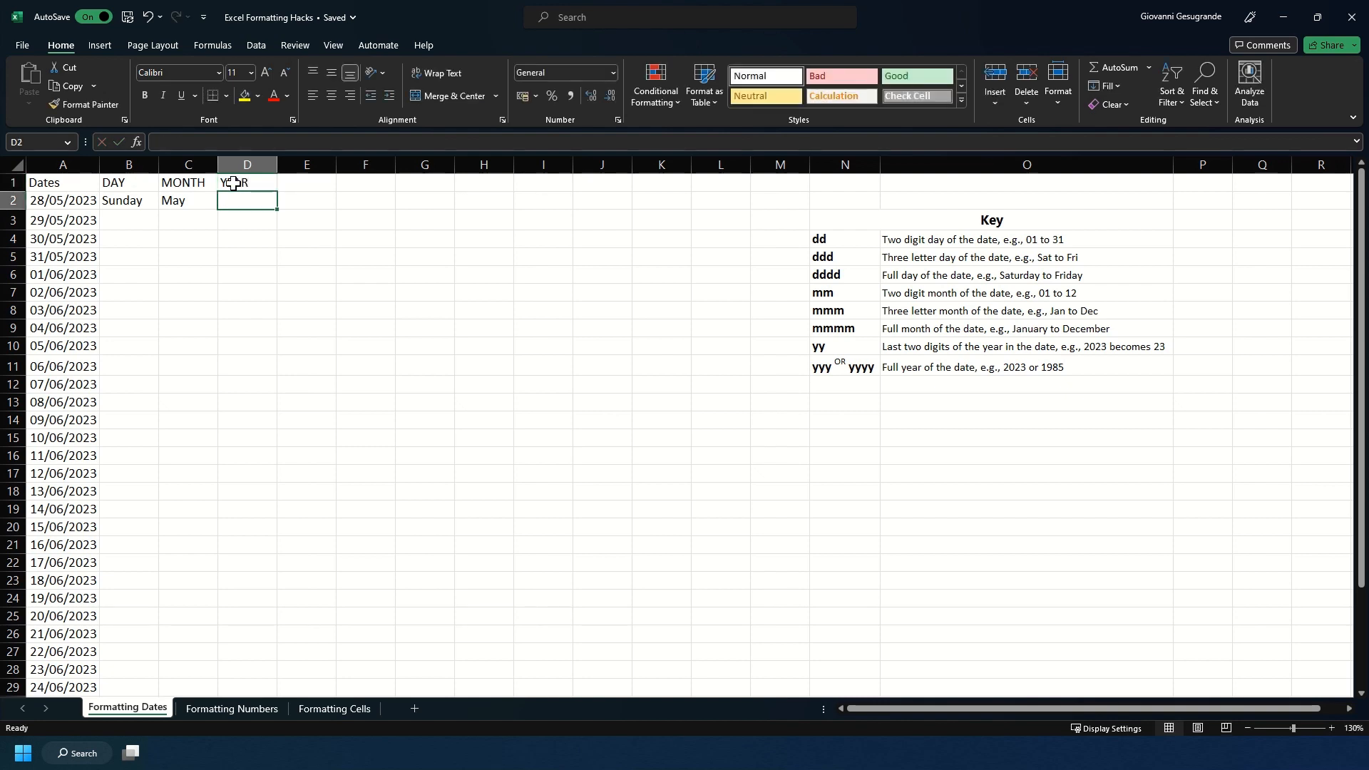
text(=TEXT()
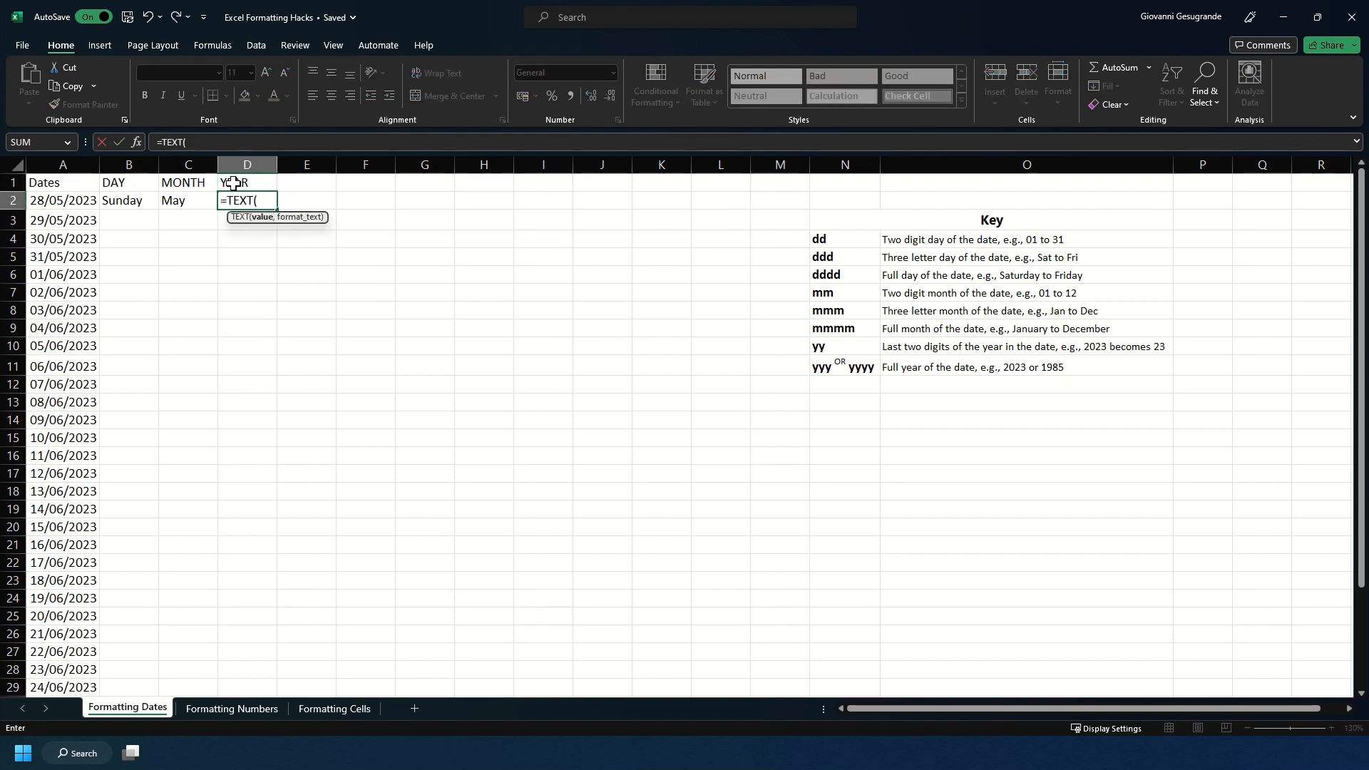
click(60, 203)
text(,)
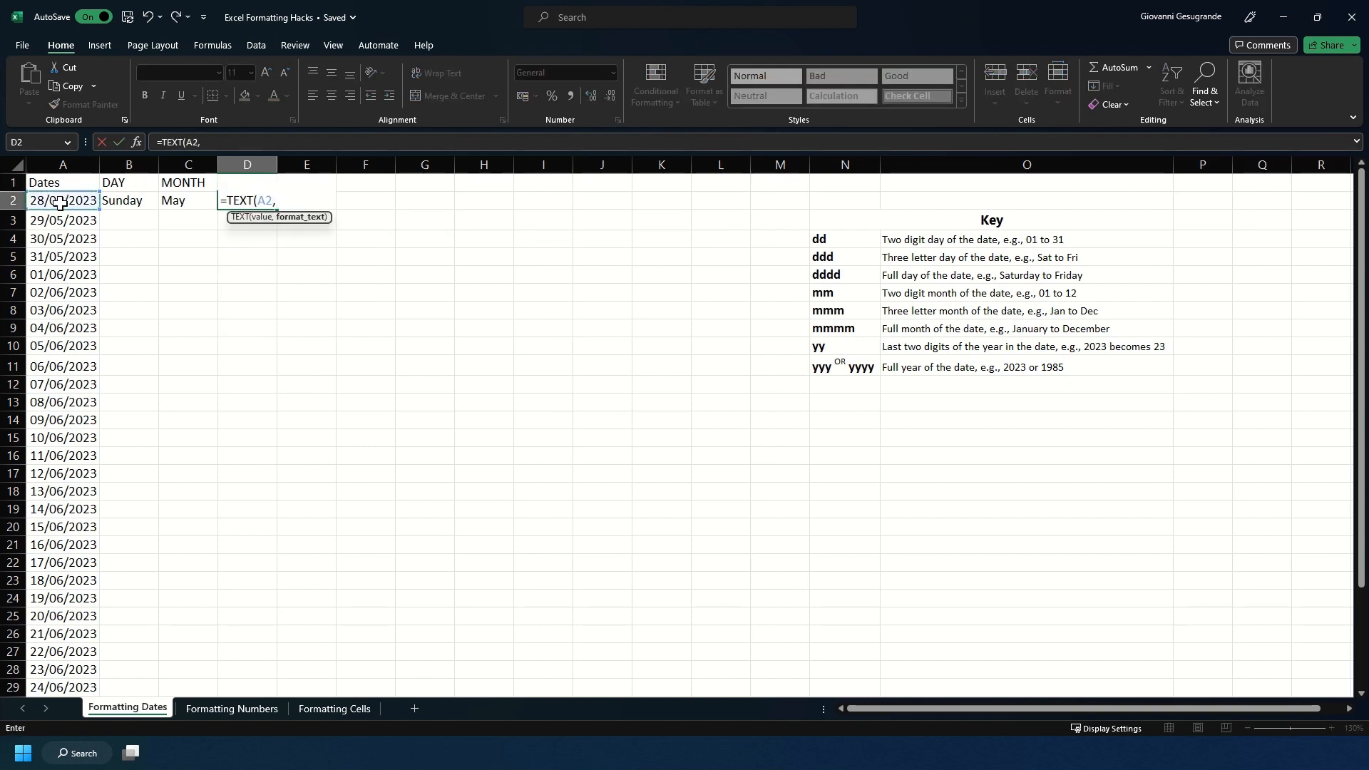
text("yy")
key(Return)
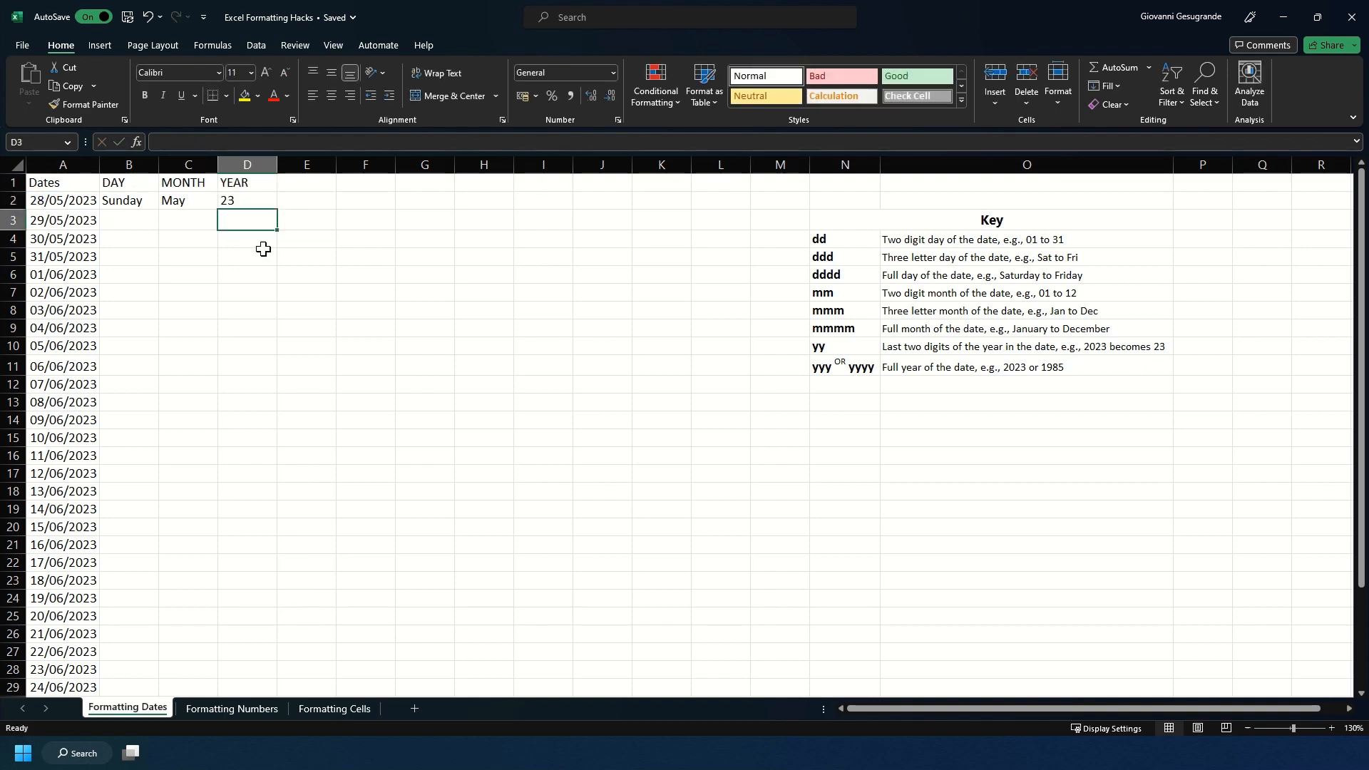
Step: Change the format code in D2's TEXT formula to "yyyy" for the full year
click(243, 199)
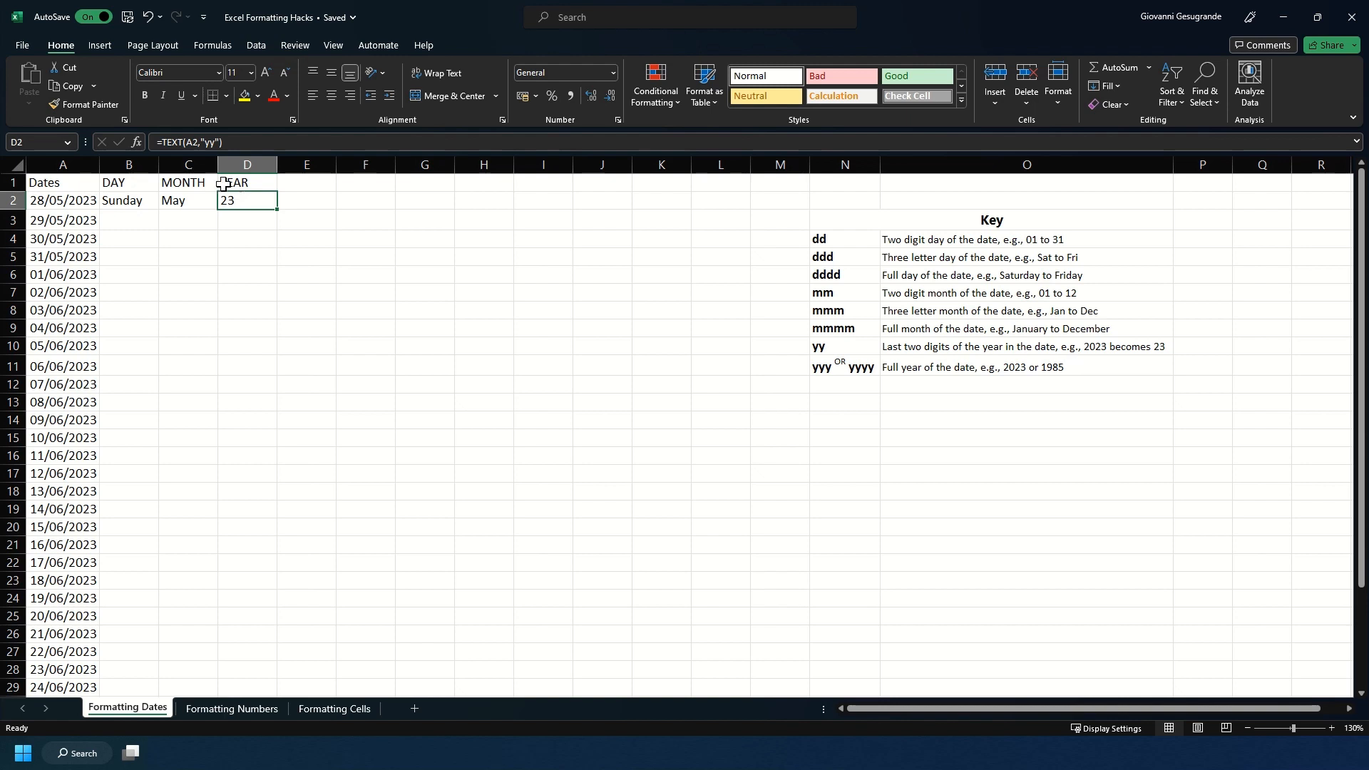
click(216, 145)
text(yy)
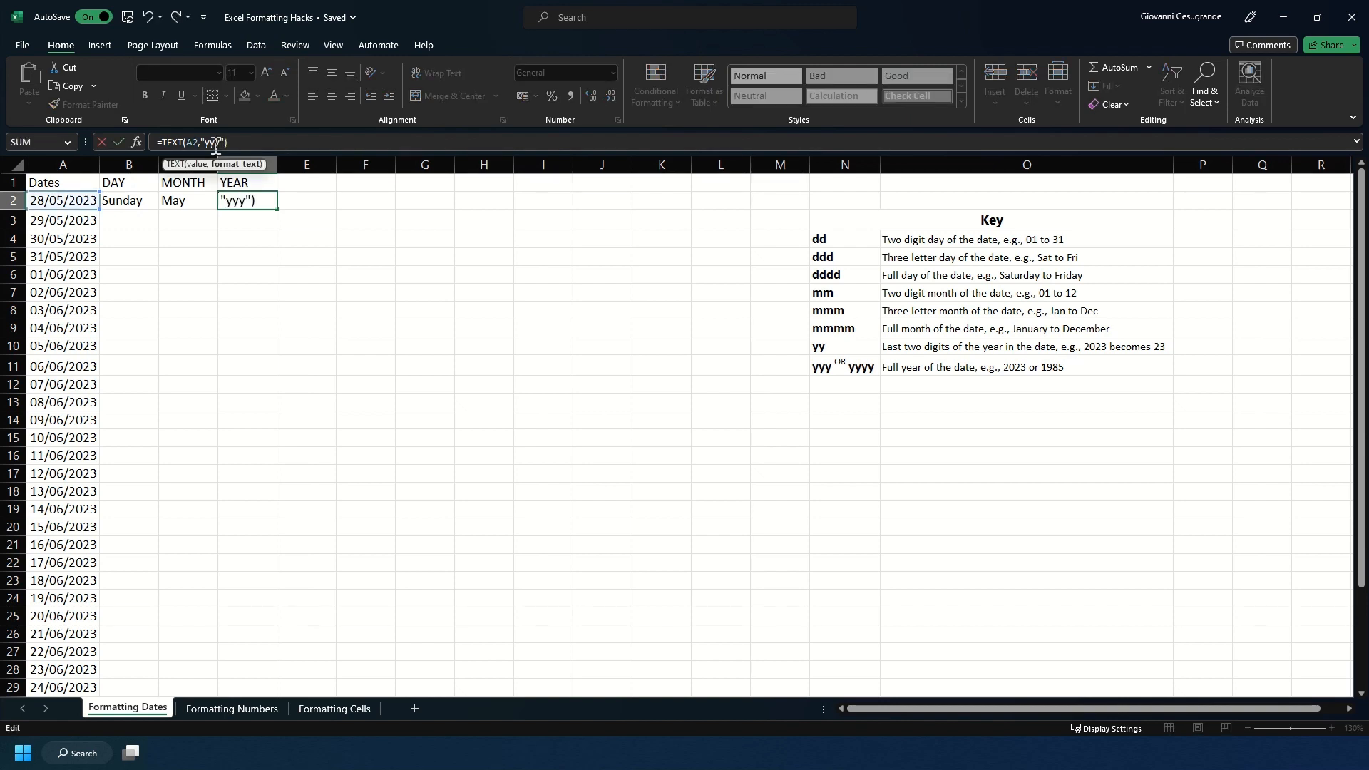
key(Return)
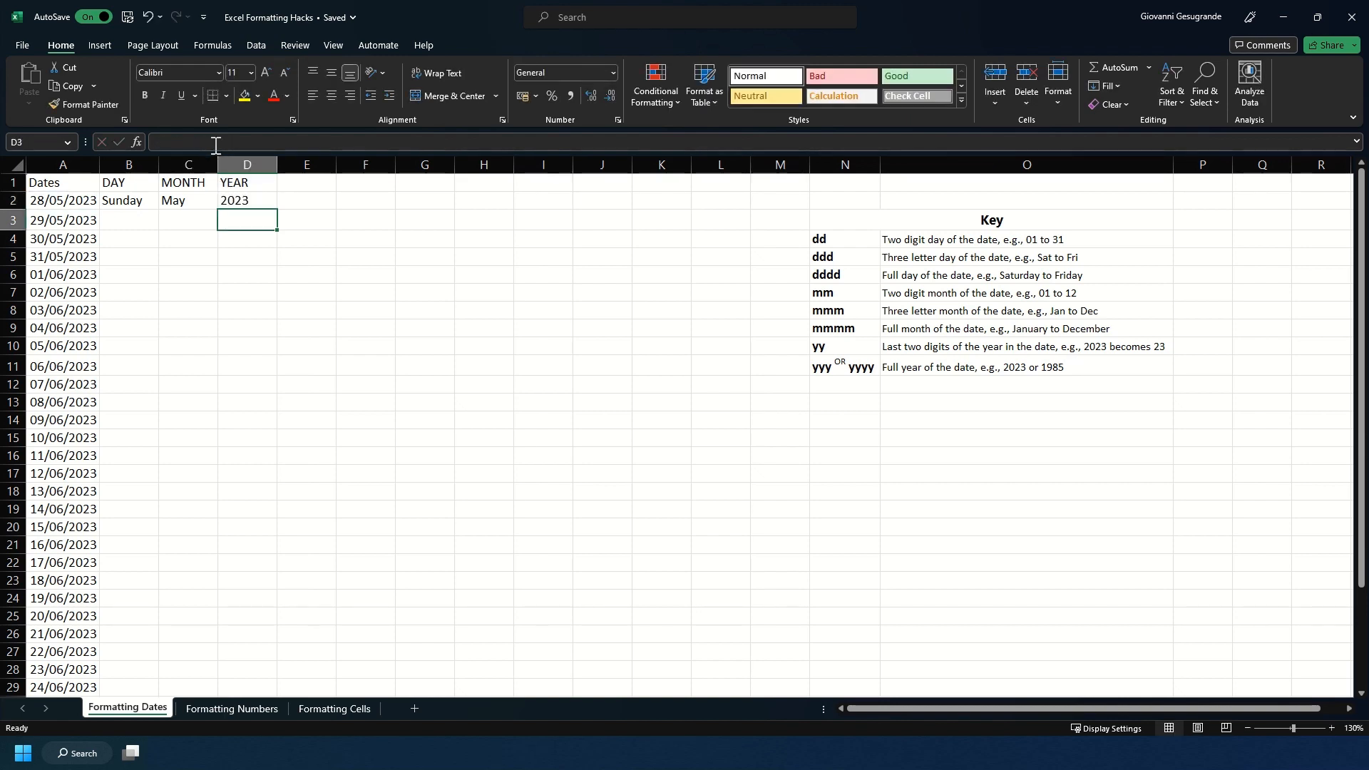
key(Up)
click(216, 145)
key(Return)
Step: Fill the formulas in B2:D2 down to the last date row and auto-fit the widths of columns B to D
drag(127, 201, 267, 202)
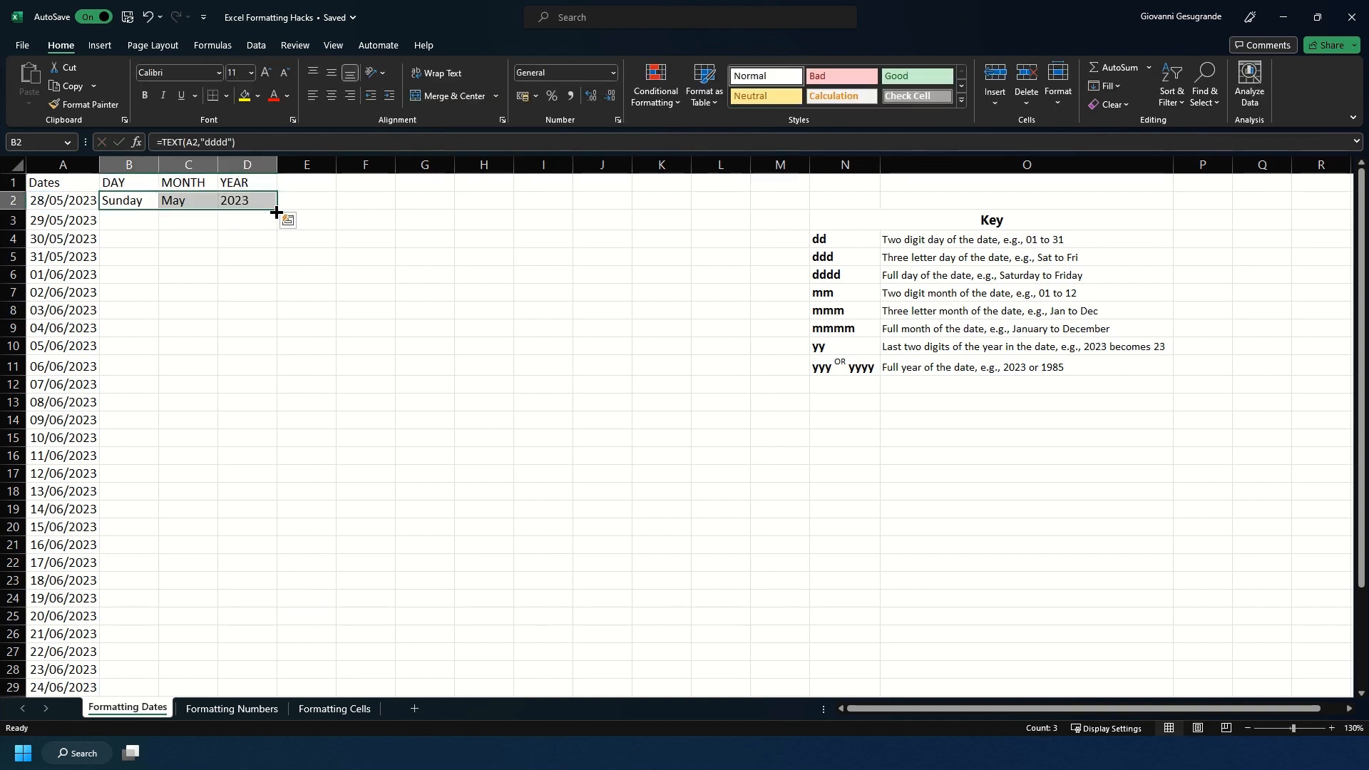
double_click(278, 209)
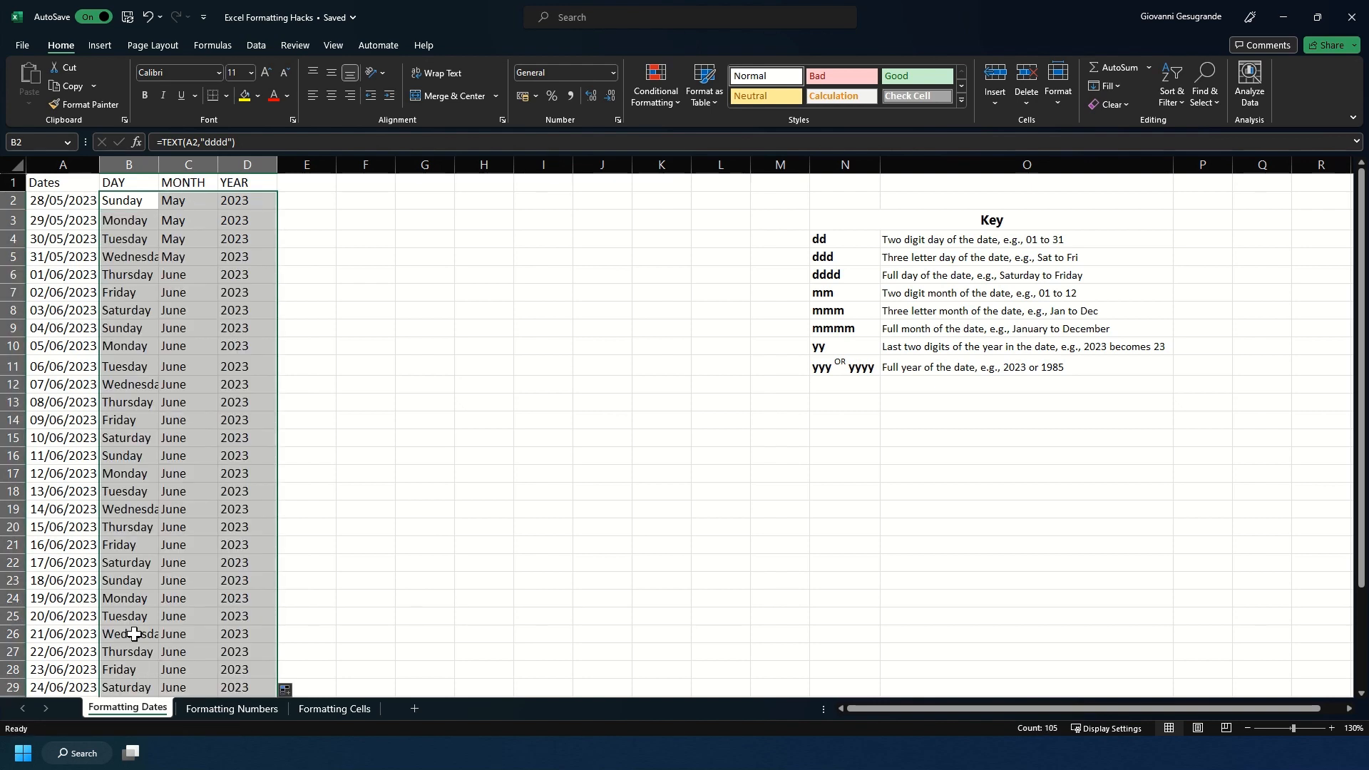
drag(140, 159, 275, 158)
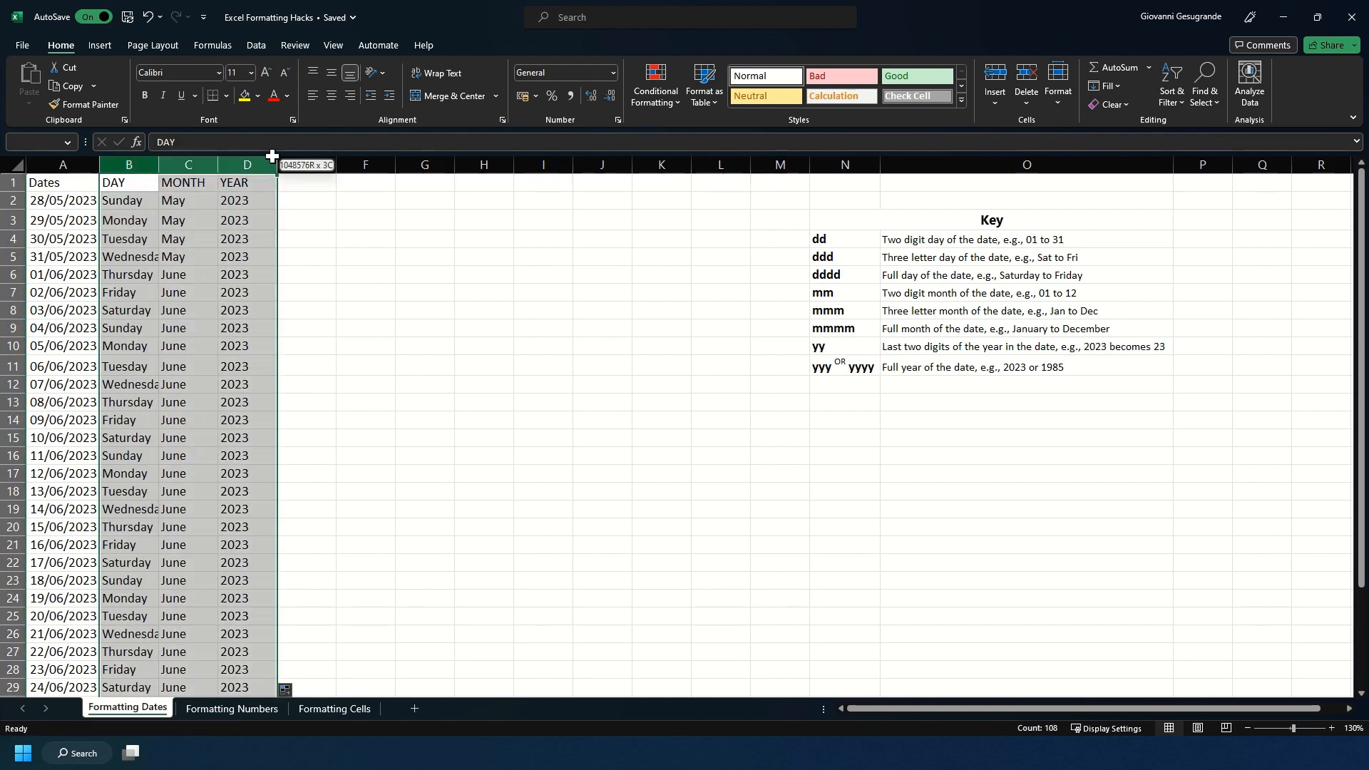
double_click(277, 164)
click(227, 294)
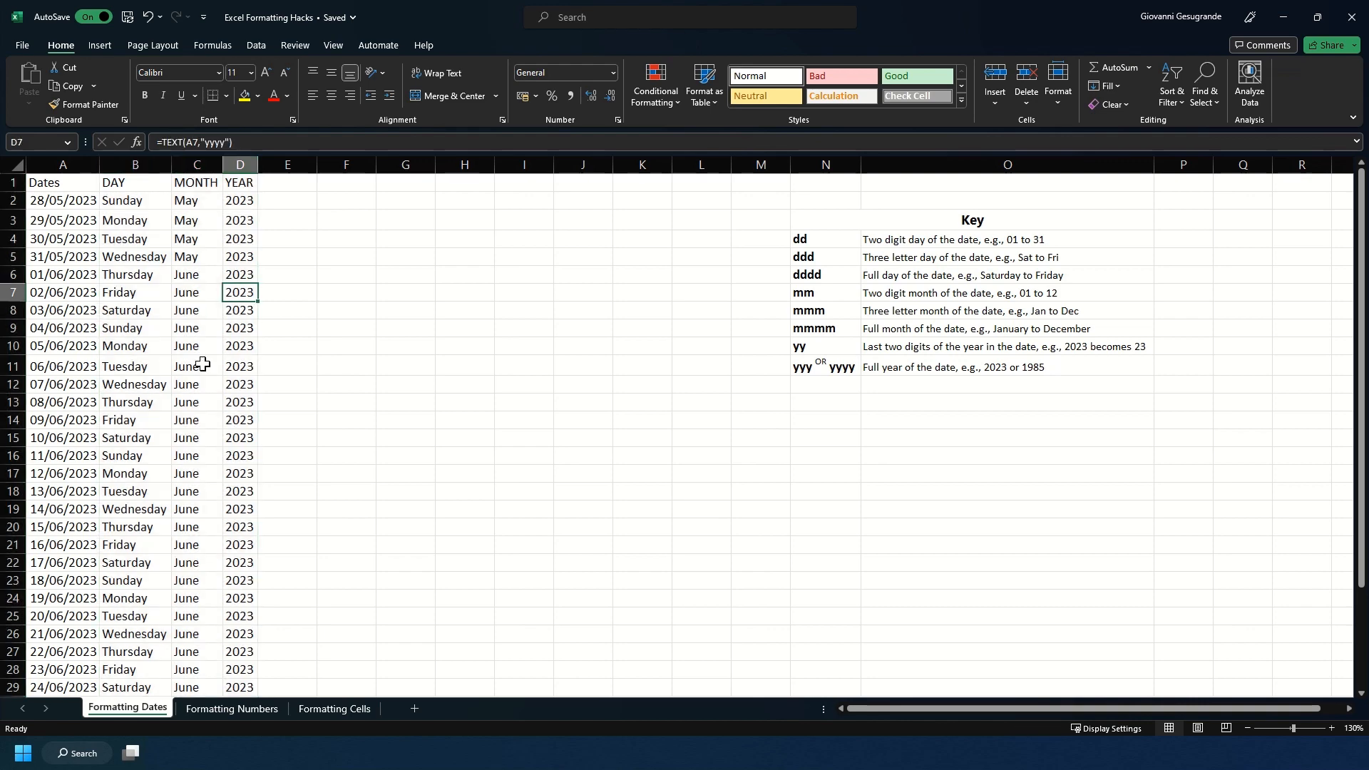
scroll(165, 483, down, 2)
scroll(165, 483, down, 2)
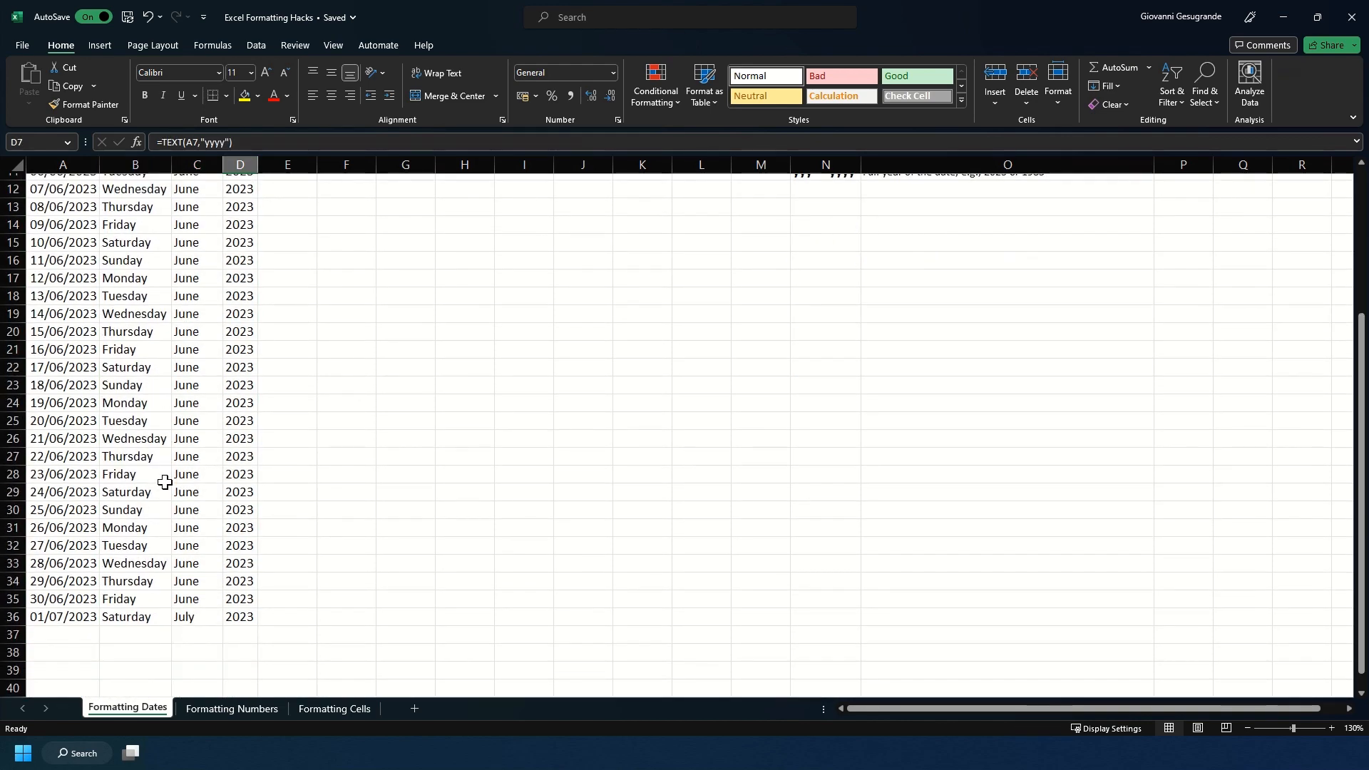
scroll(165, 479, up, 4)
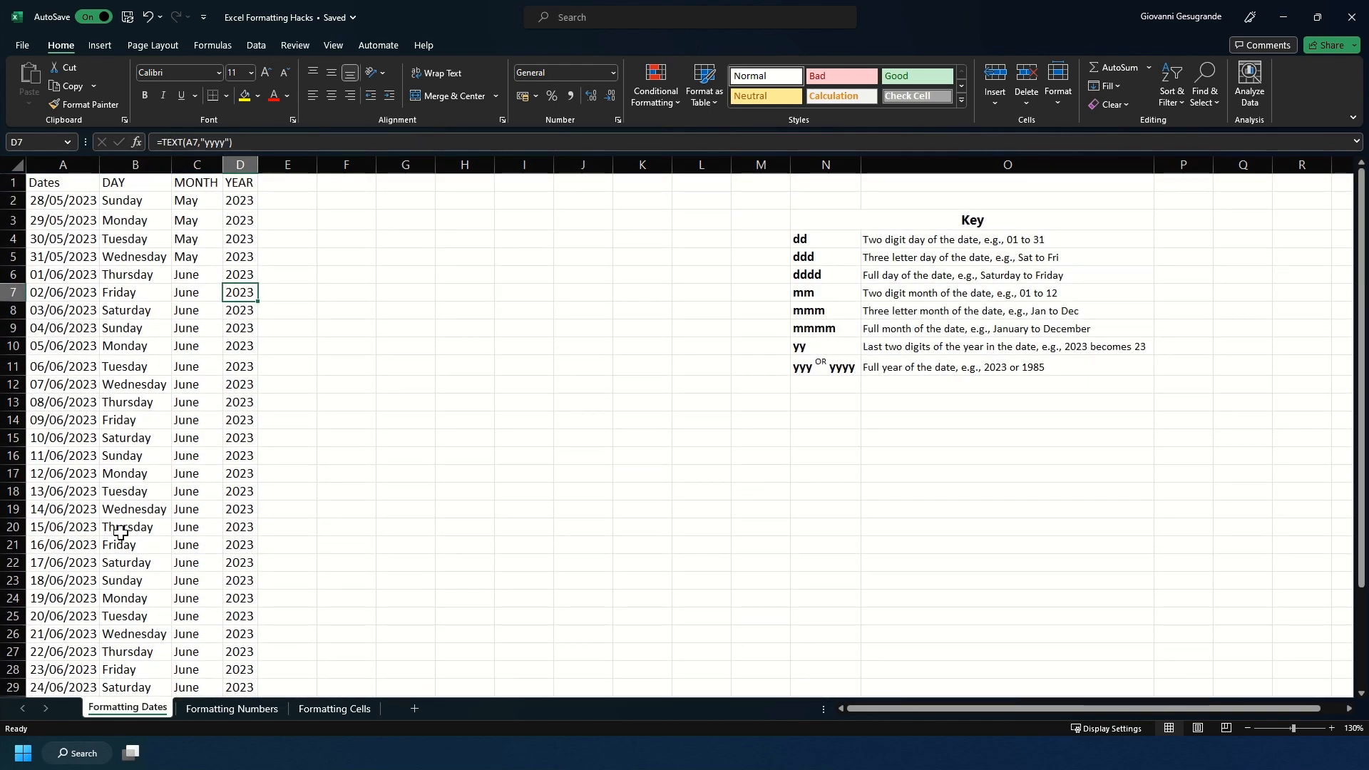
Step: Change the format code in C2's TEXT formula to "mmm" and fill it down the MONTH column
click(200, 208)
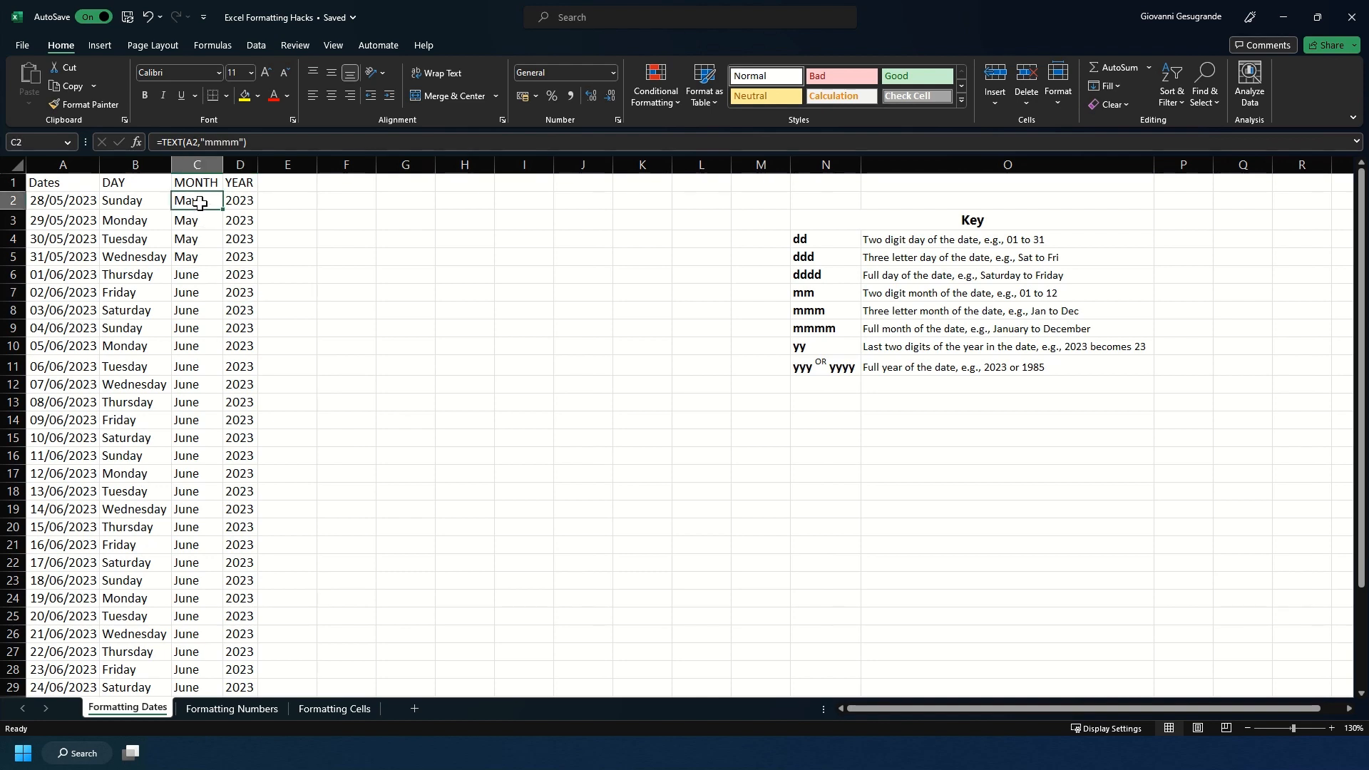
click(230, 142)
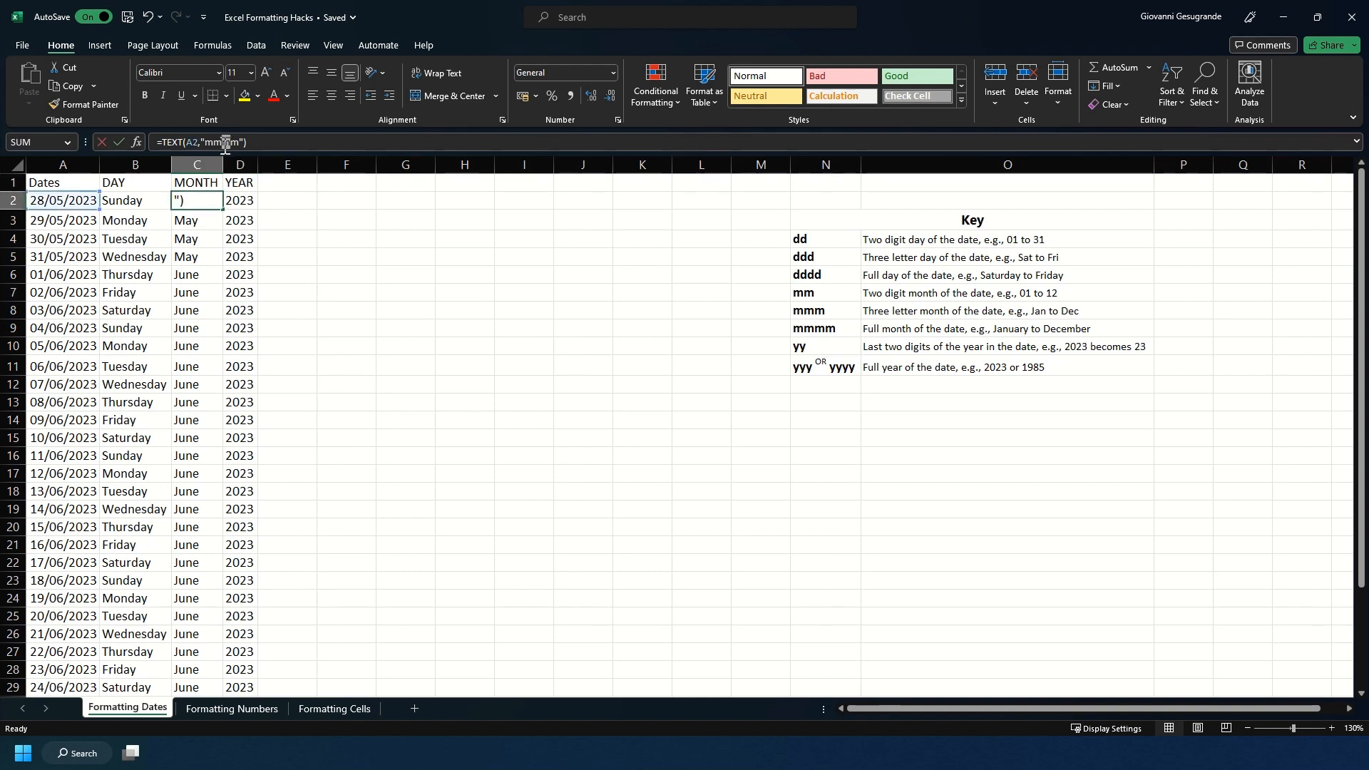
key(BackSpace)
key(Return)
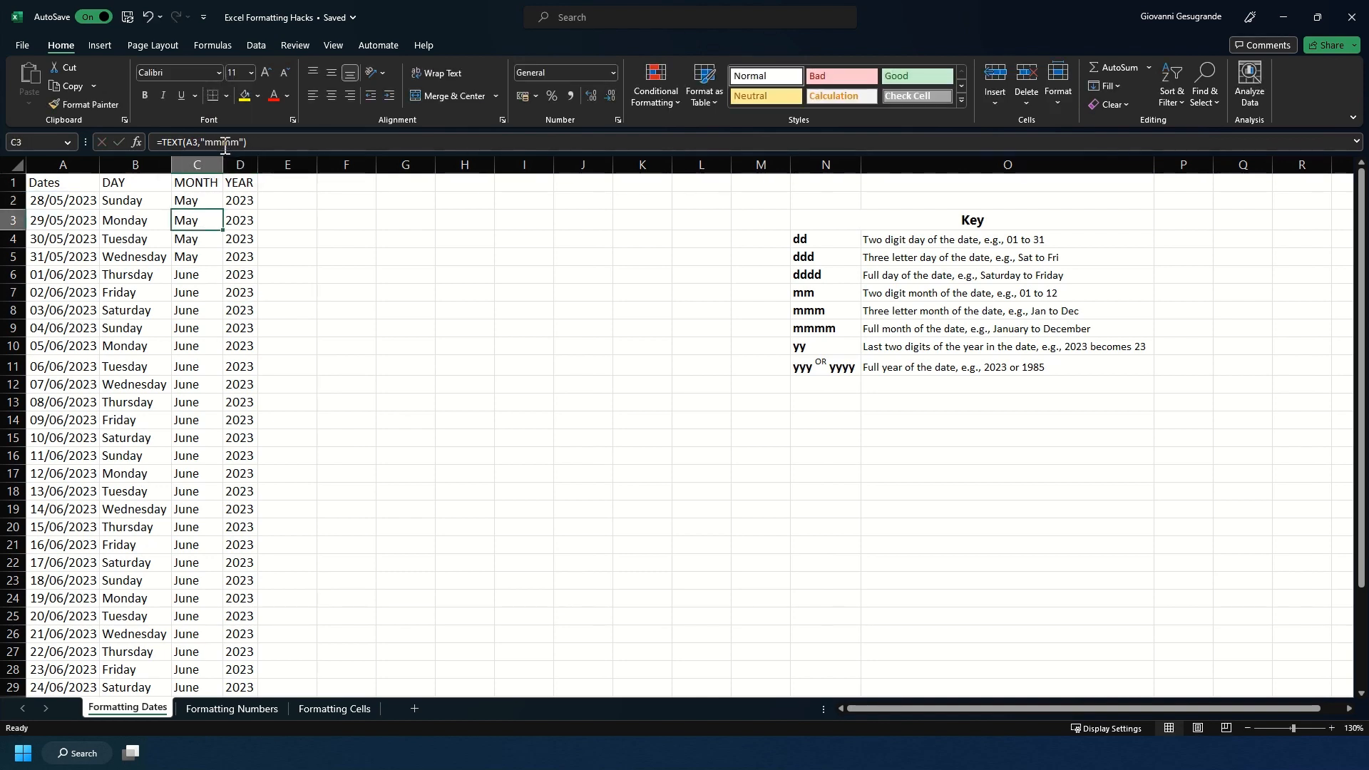
click(214, 205)
double_click(223, 212)
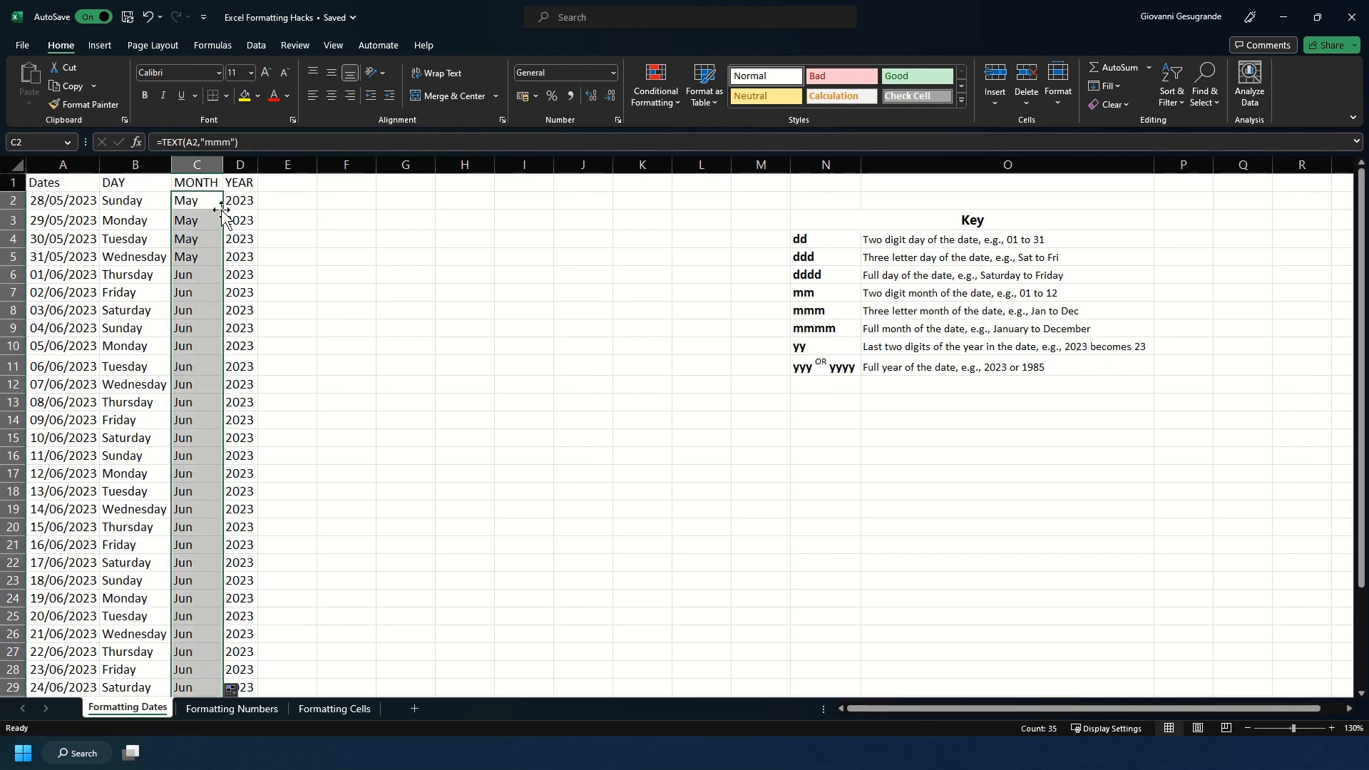
scroll(212, 503, down, 5)
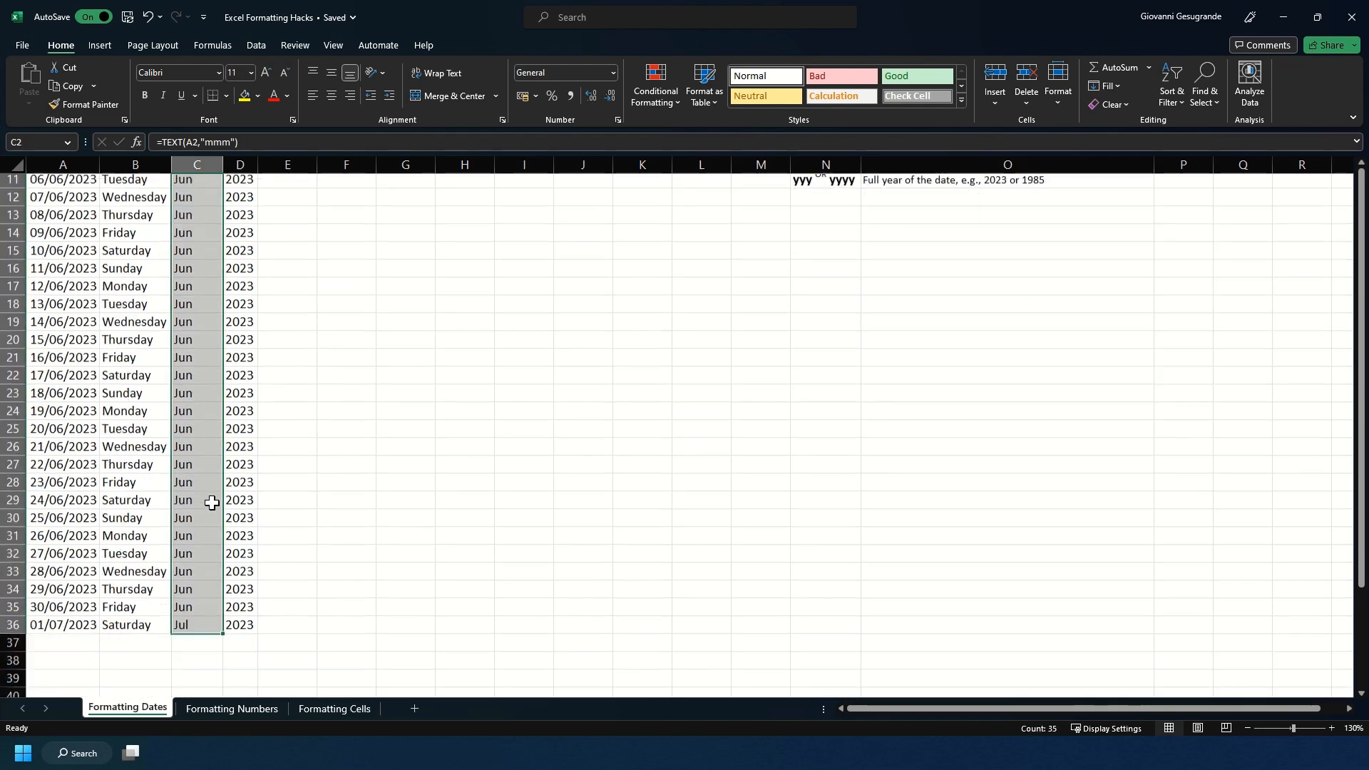
scroll(212, 503, up, 6)
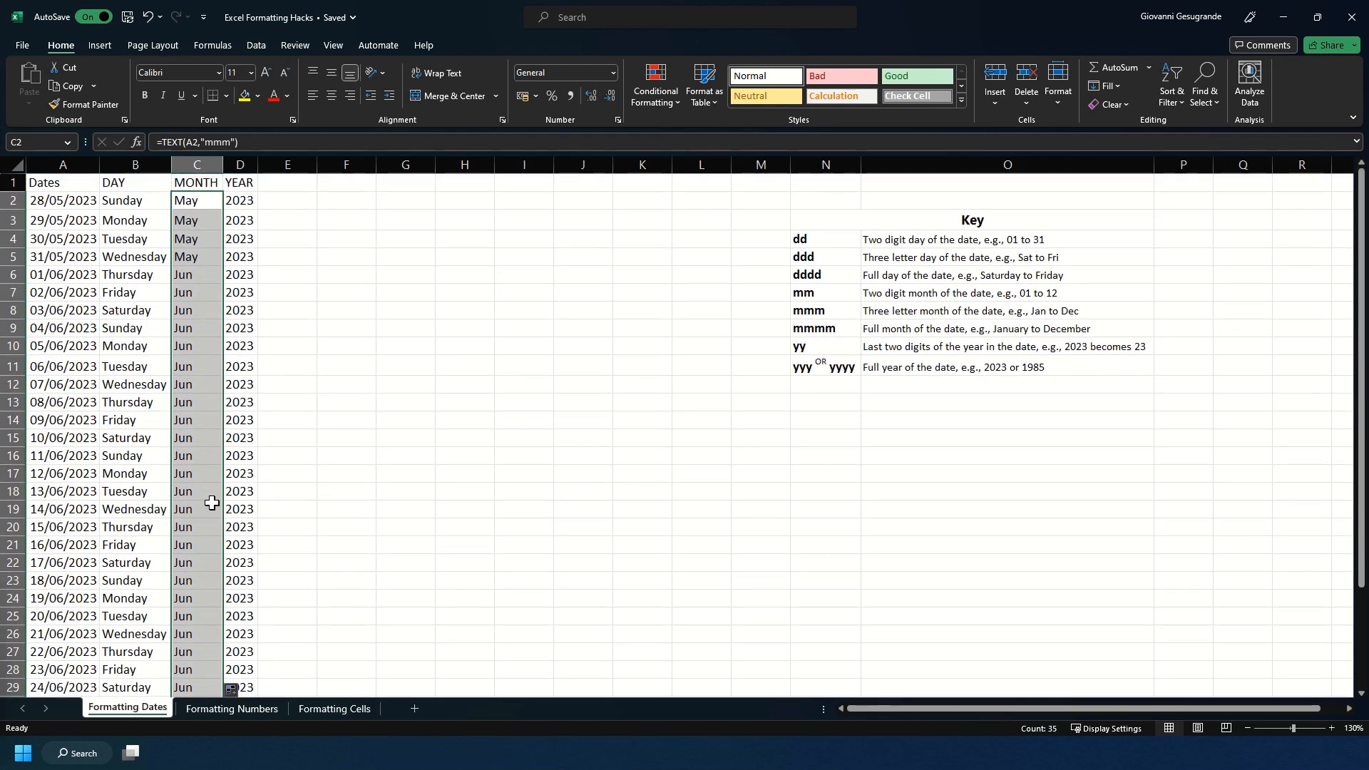
Step: Apply the custom number format "dddd dd mmmm yyyy" to the whole of column A
drag(51, 207, 43, 515)
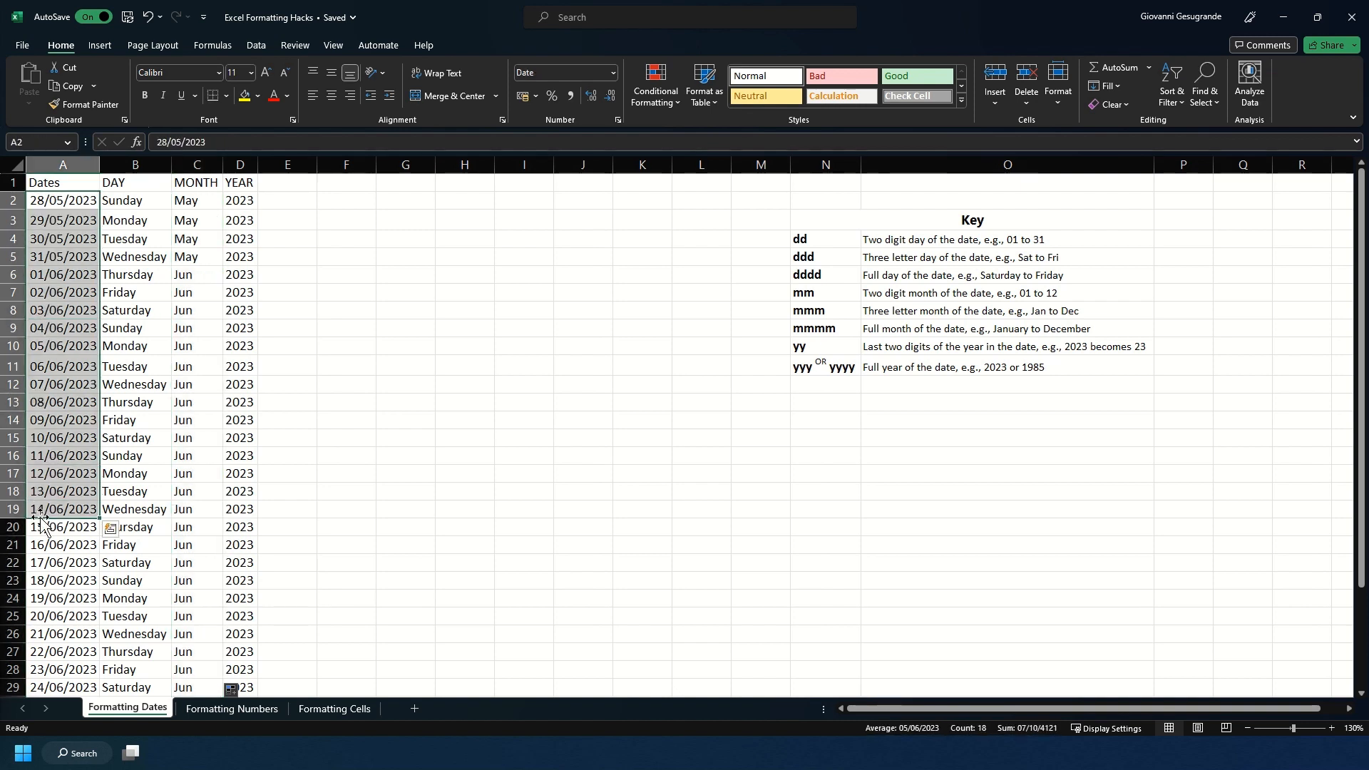
click(66, 203)
key(ctrl+shift+Down)
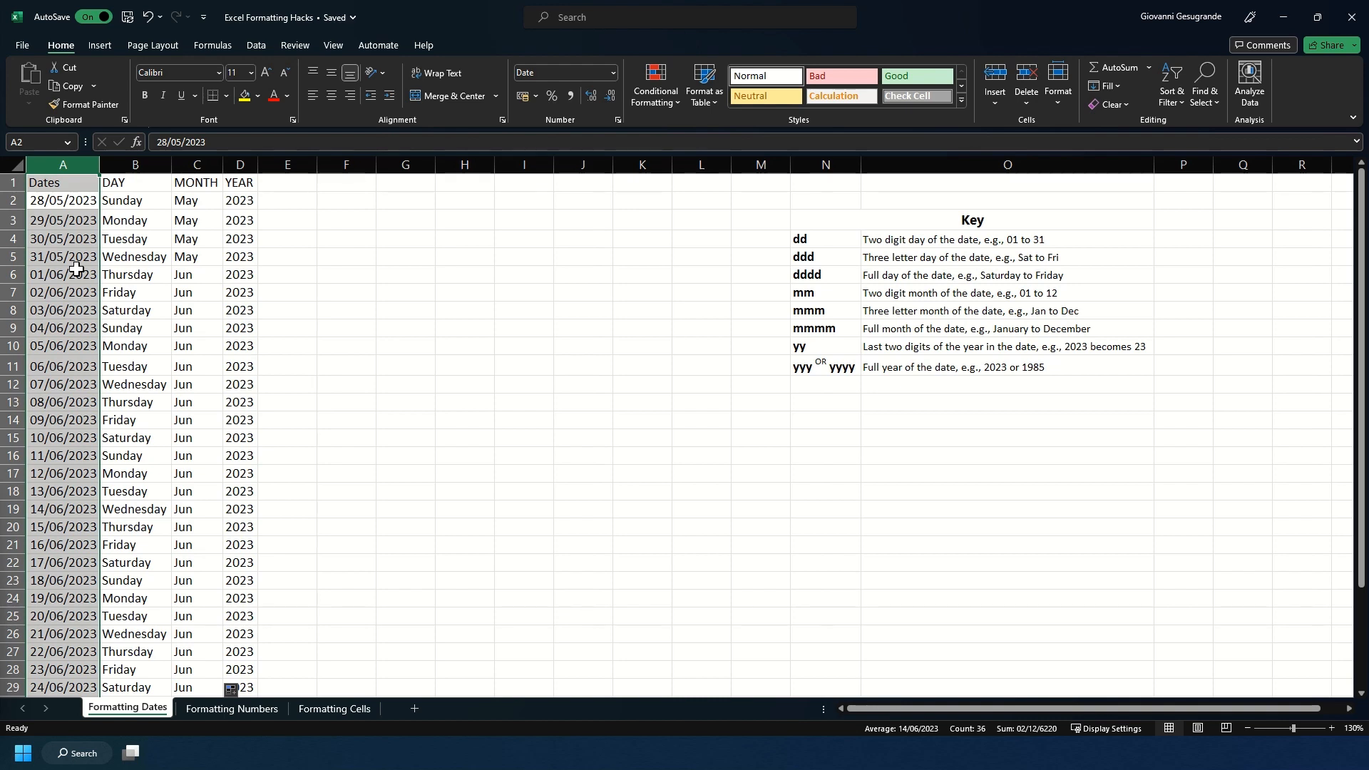
key(ctrl+1)
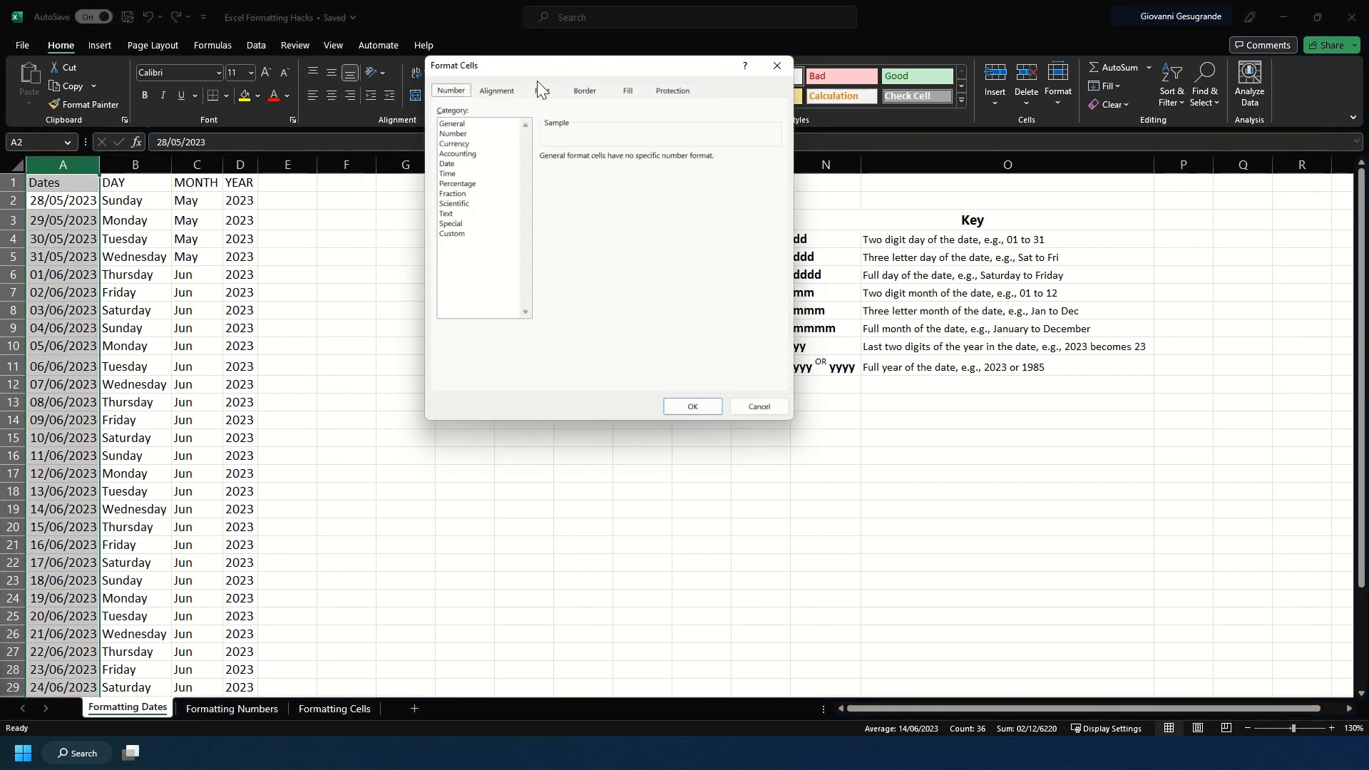
drag(532, 63, 432, 195)
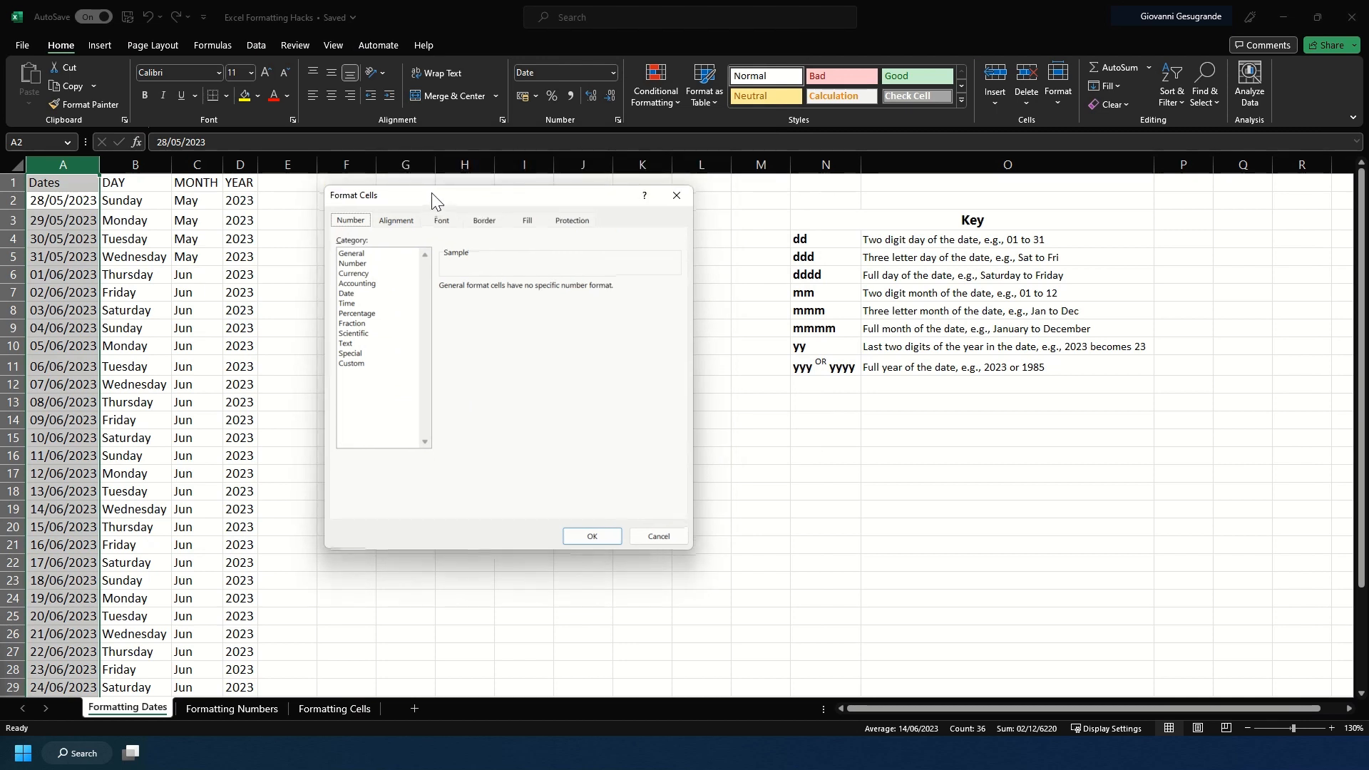
click(360, 364)
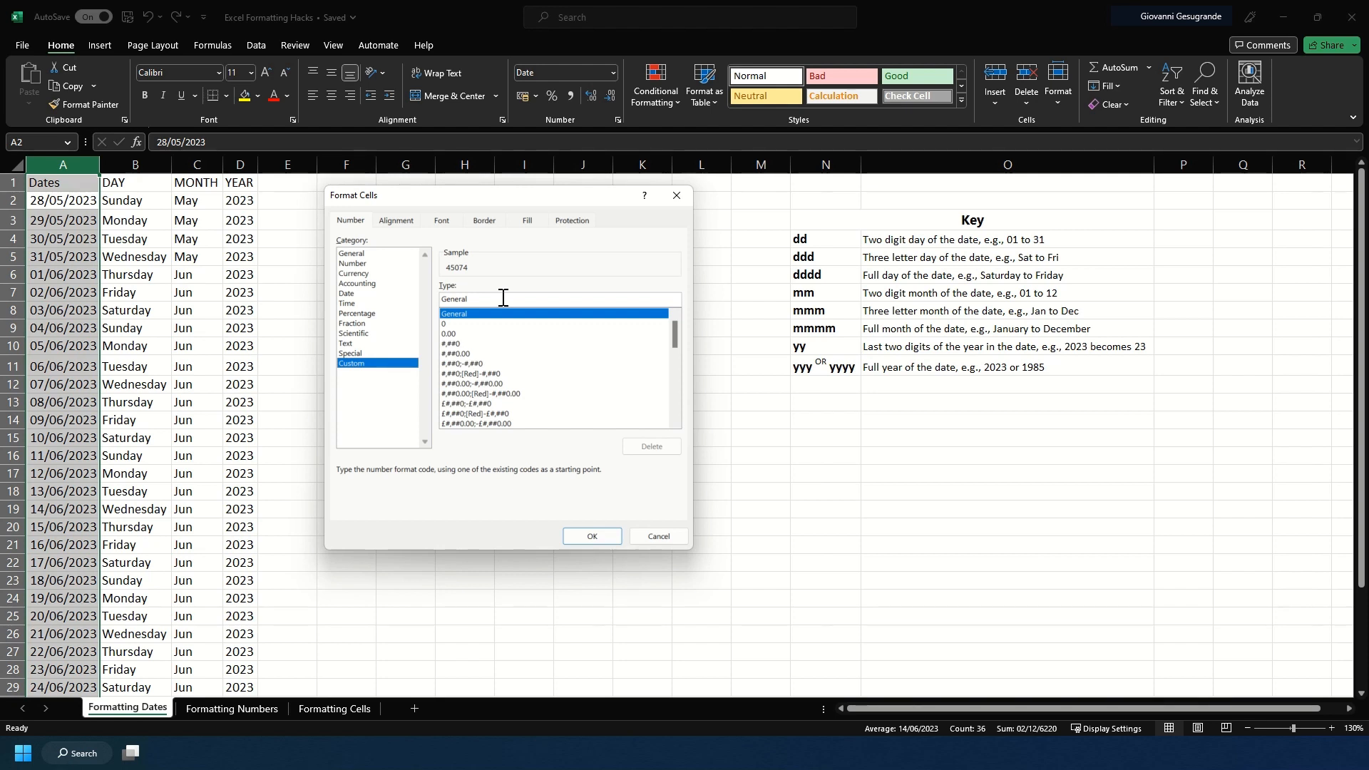
drag(498, 298, 407, 297)
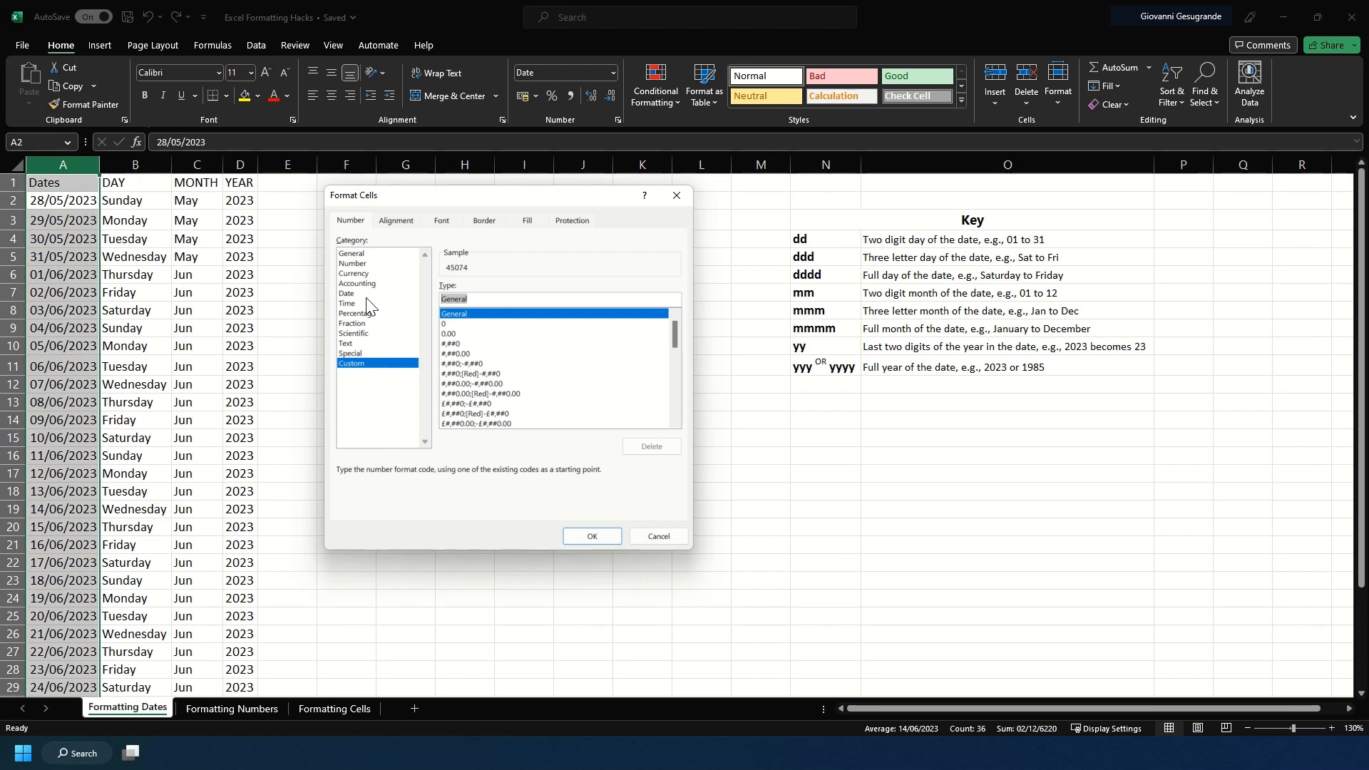
text(dddd)
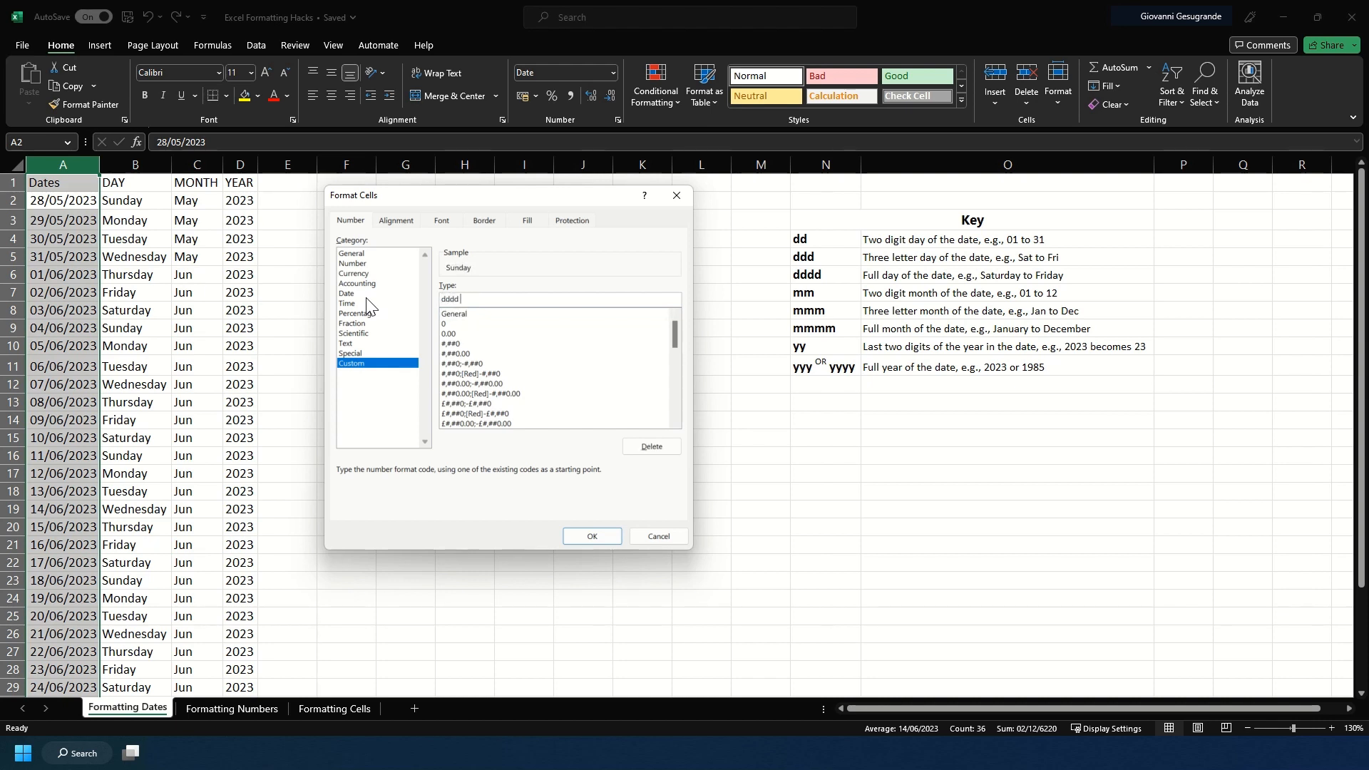
text( dd)
text(mmmm yyyy)
key(Return)
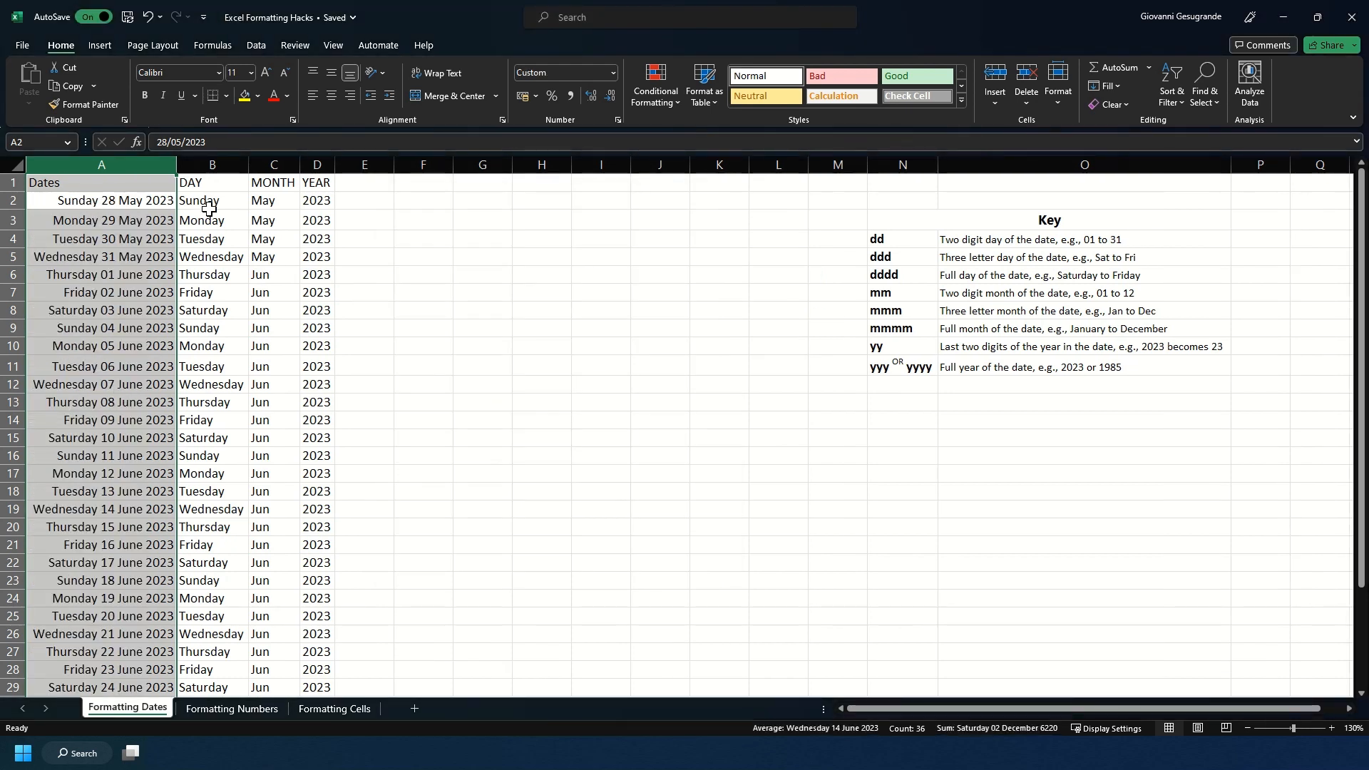
Step: Change column A's custom number format to "ddd dd mmm yyyy" and auto-fit the column width
scroll(132, 607, down, 5)
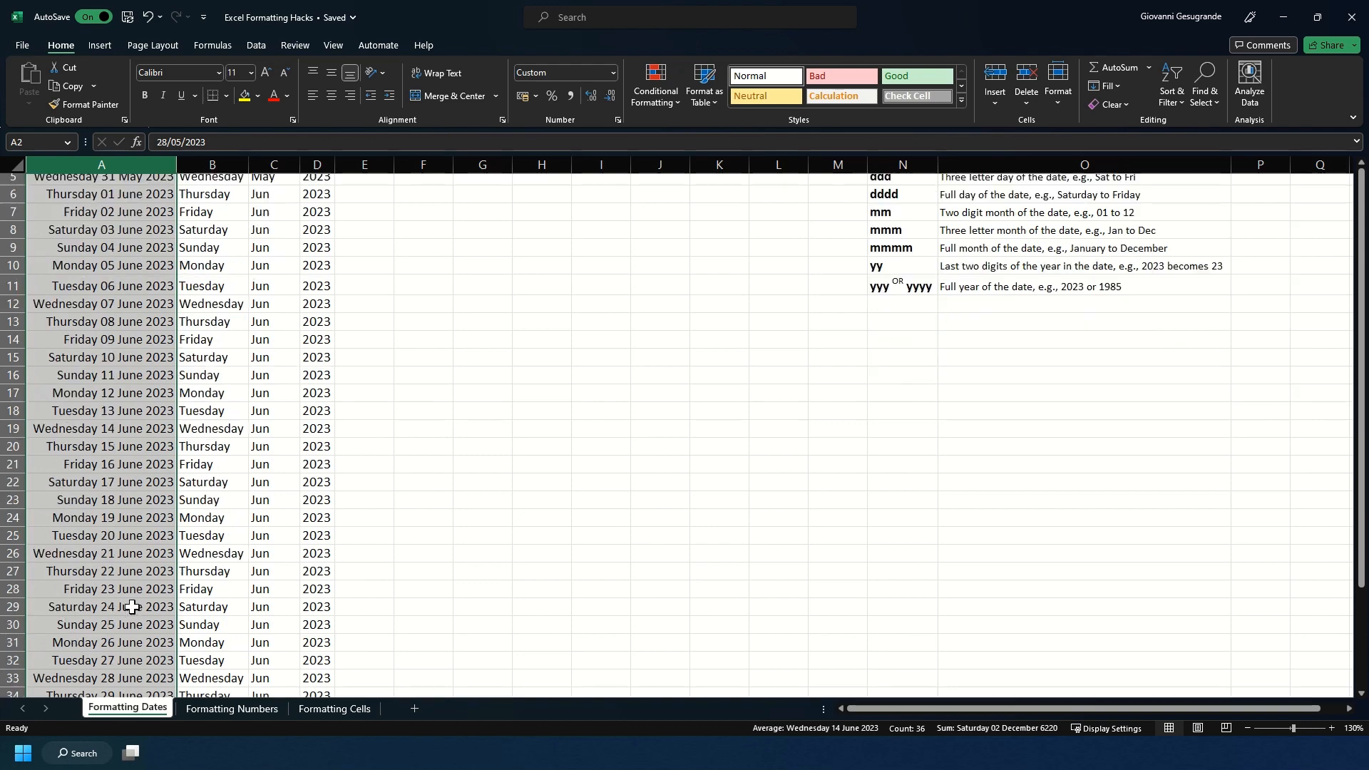
scroll(132, 607, up, 5)
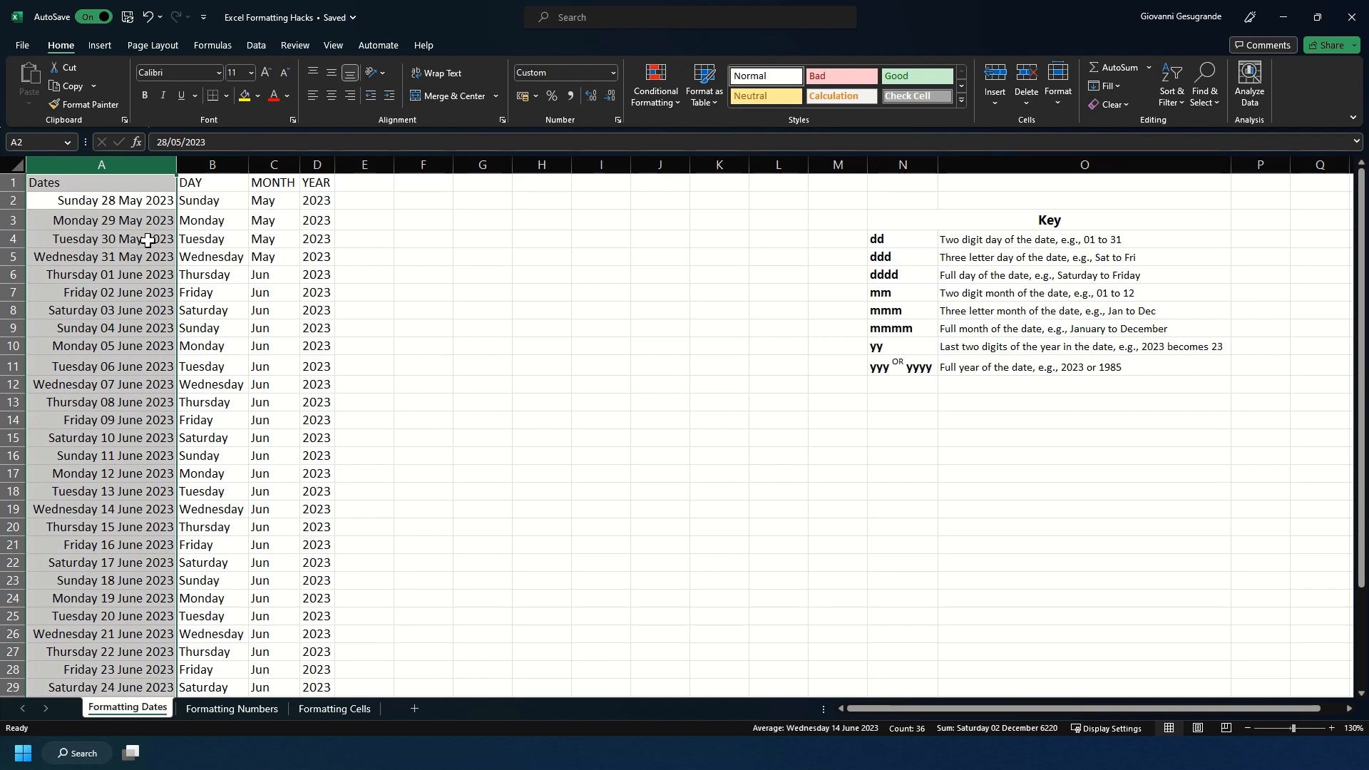
scroll(102, 376, down, 5)
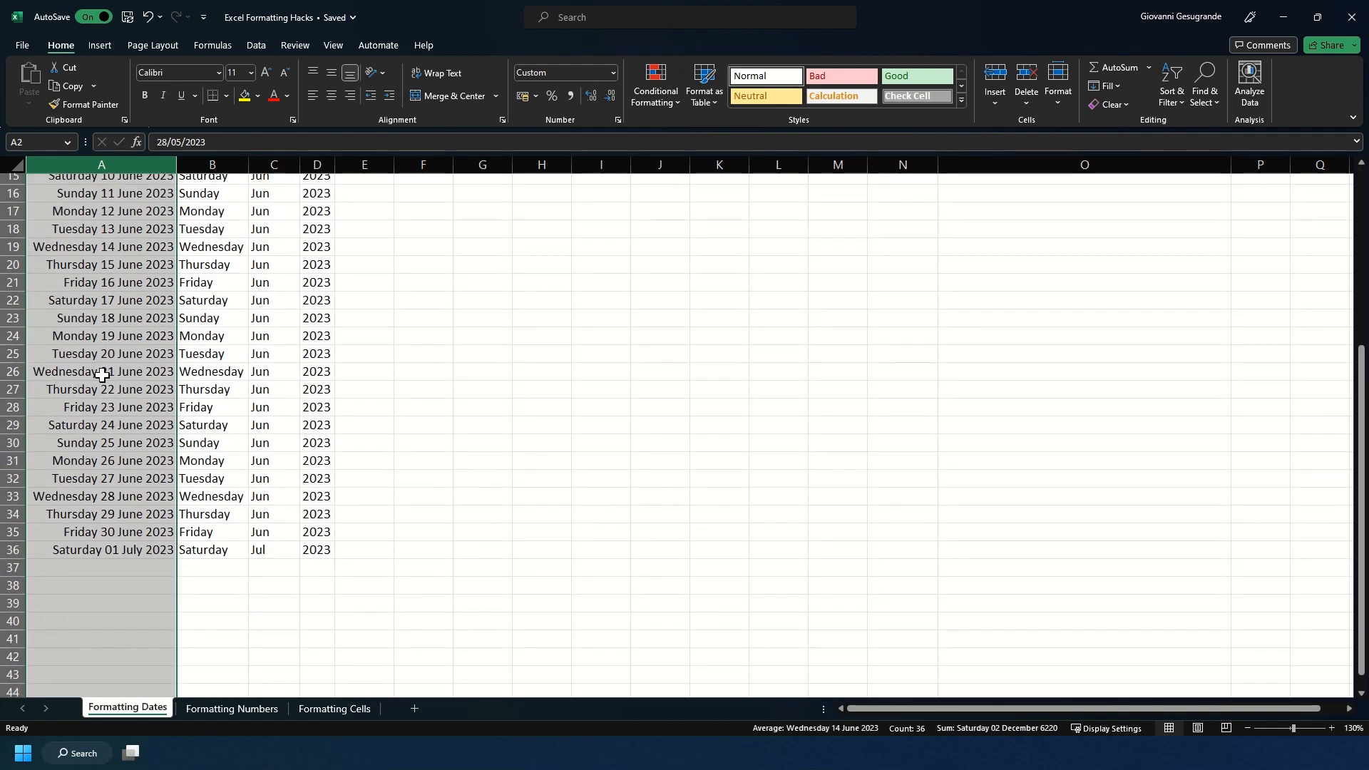
scroll(102, 375, up, 5)
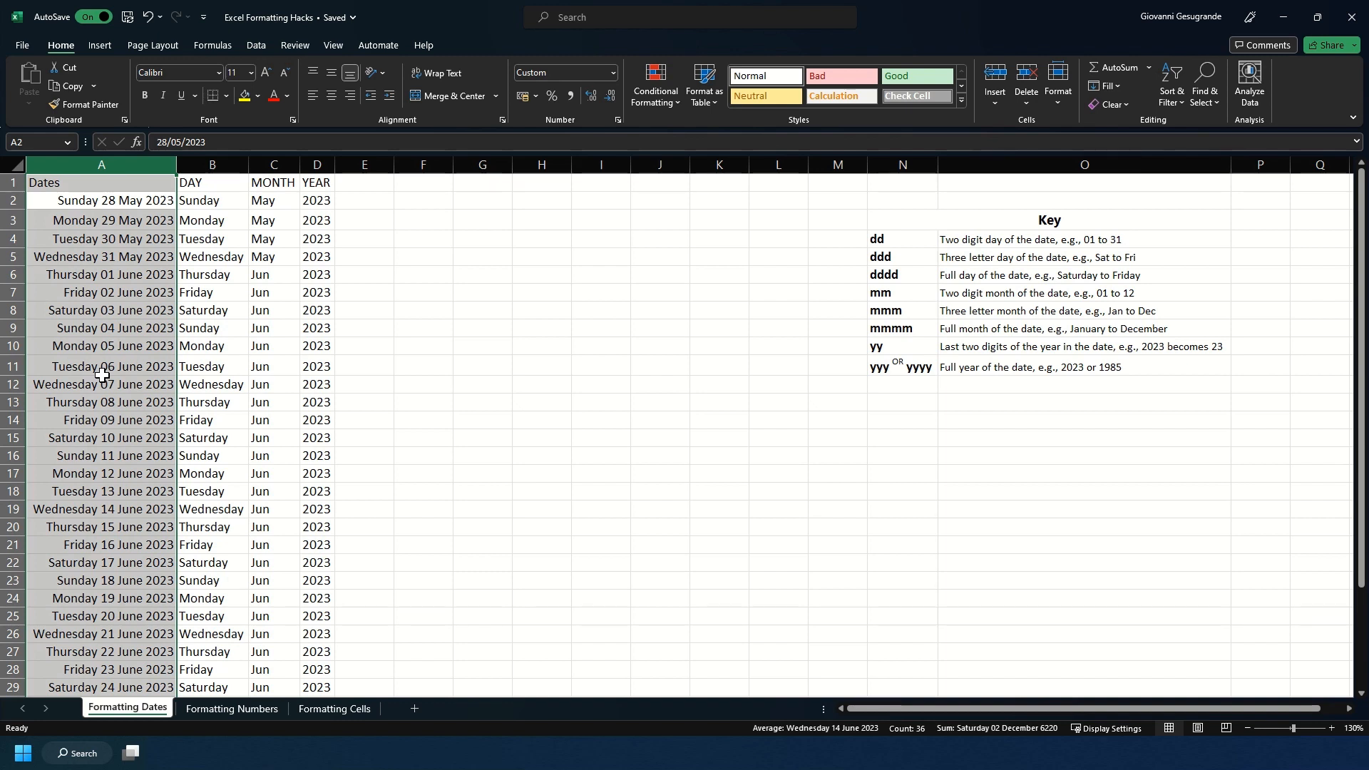
key(ctrl+1)
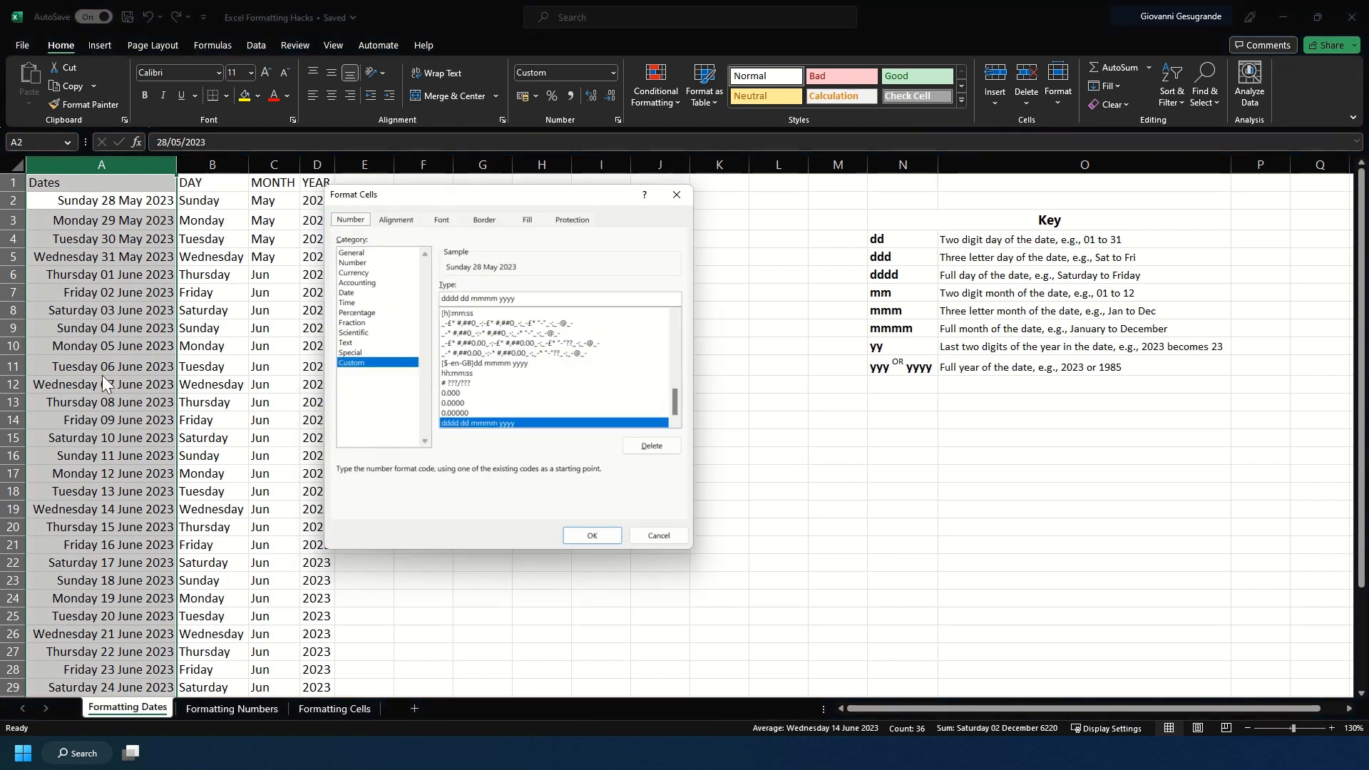
click(450, 299)
key(BackSpace)
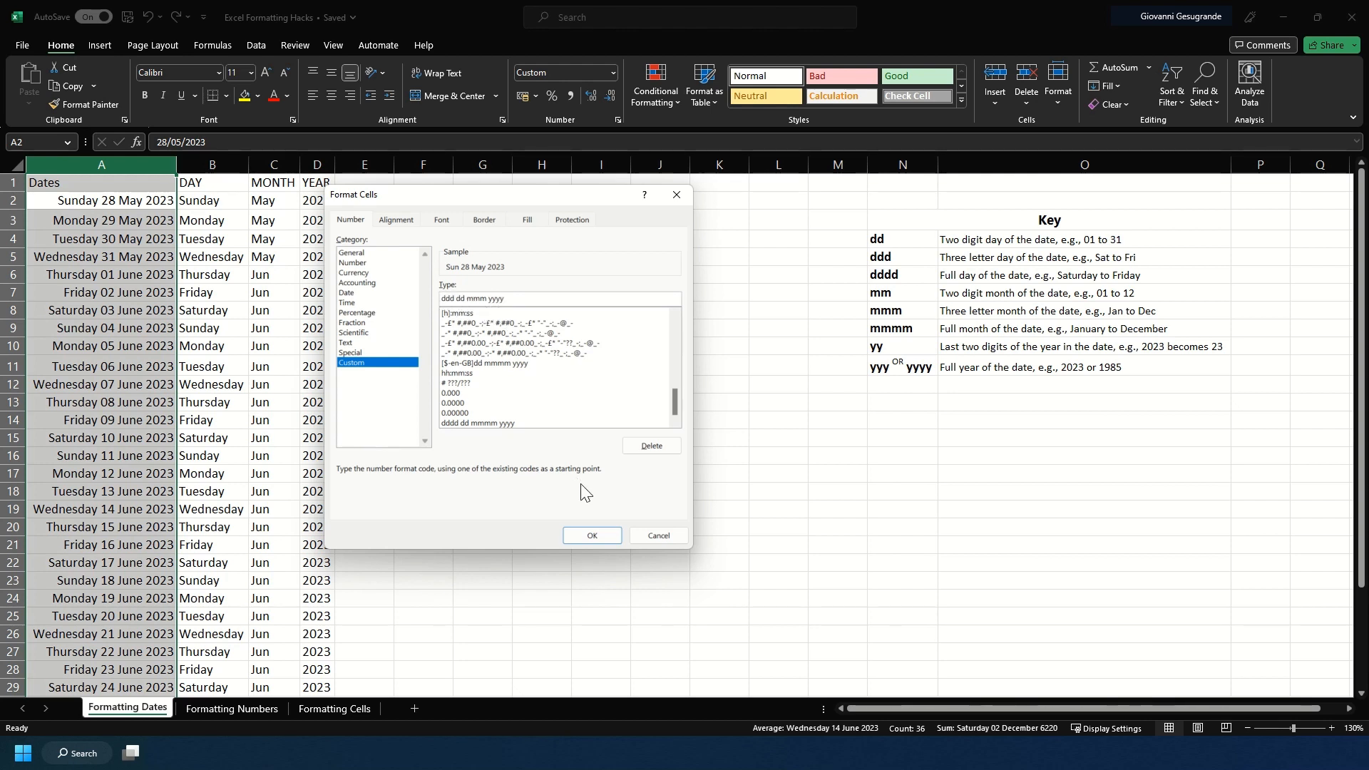
click(601, 538)
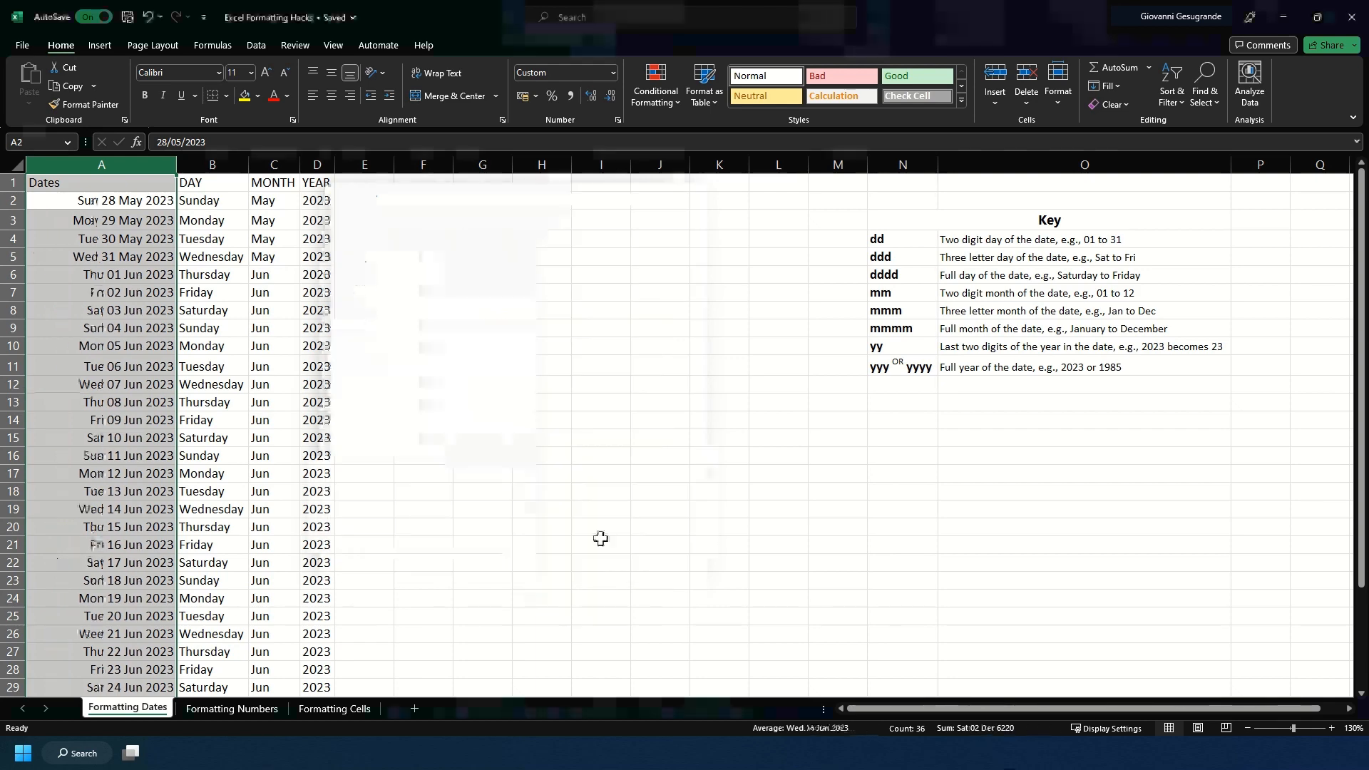
scroll(106, 511, down, 2)
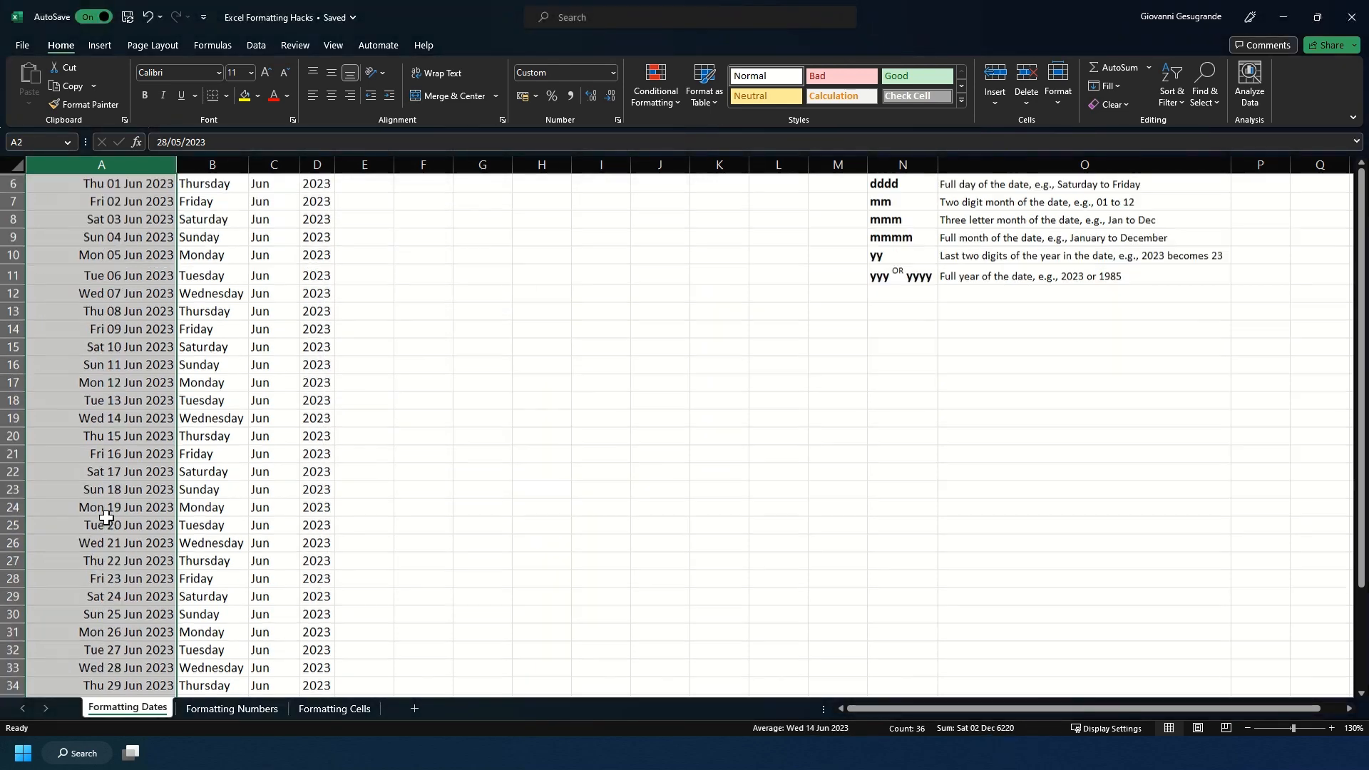
scroll(106, 513, up, 2)
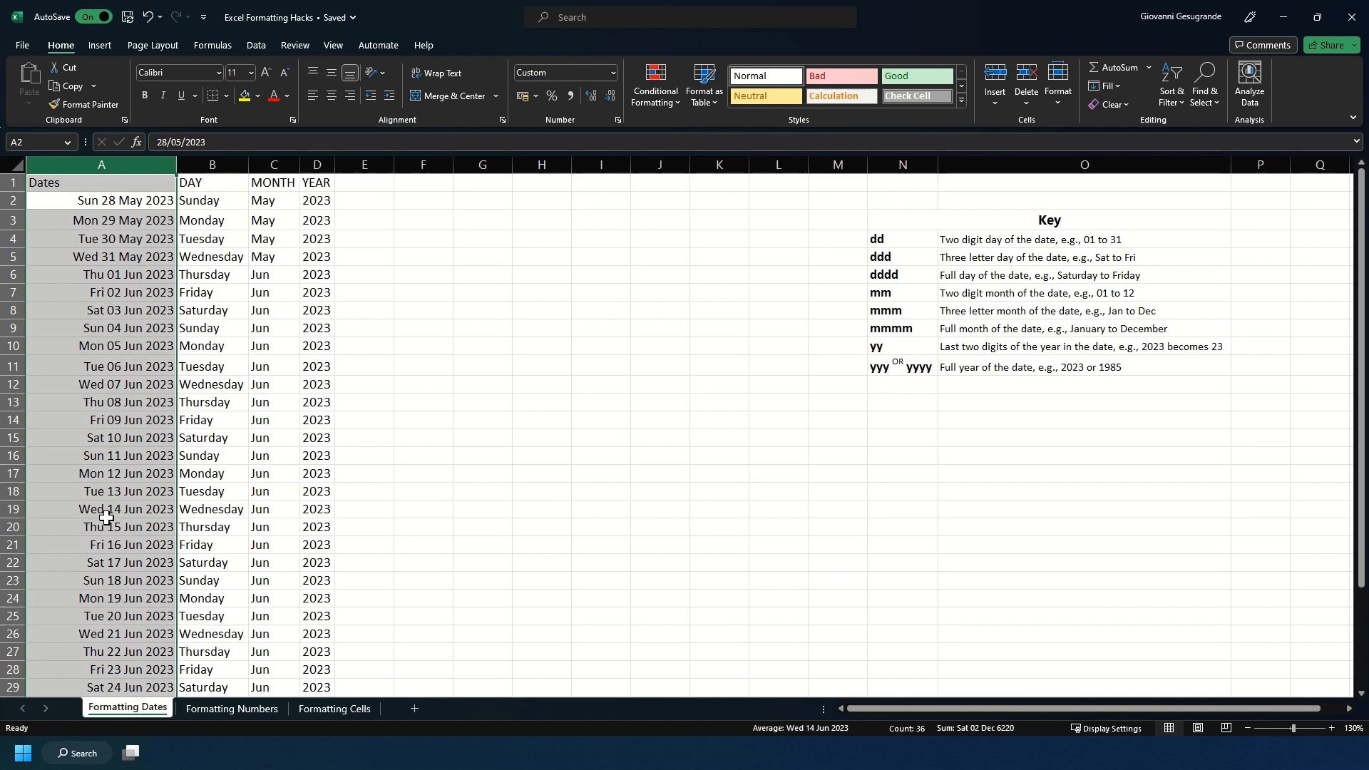
double_click(176, 164)
click(95, 184)
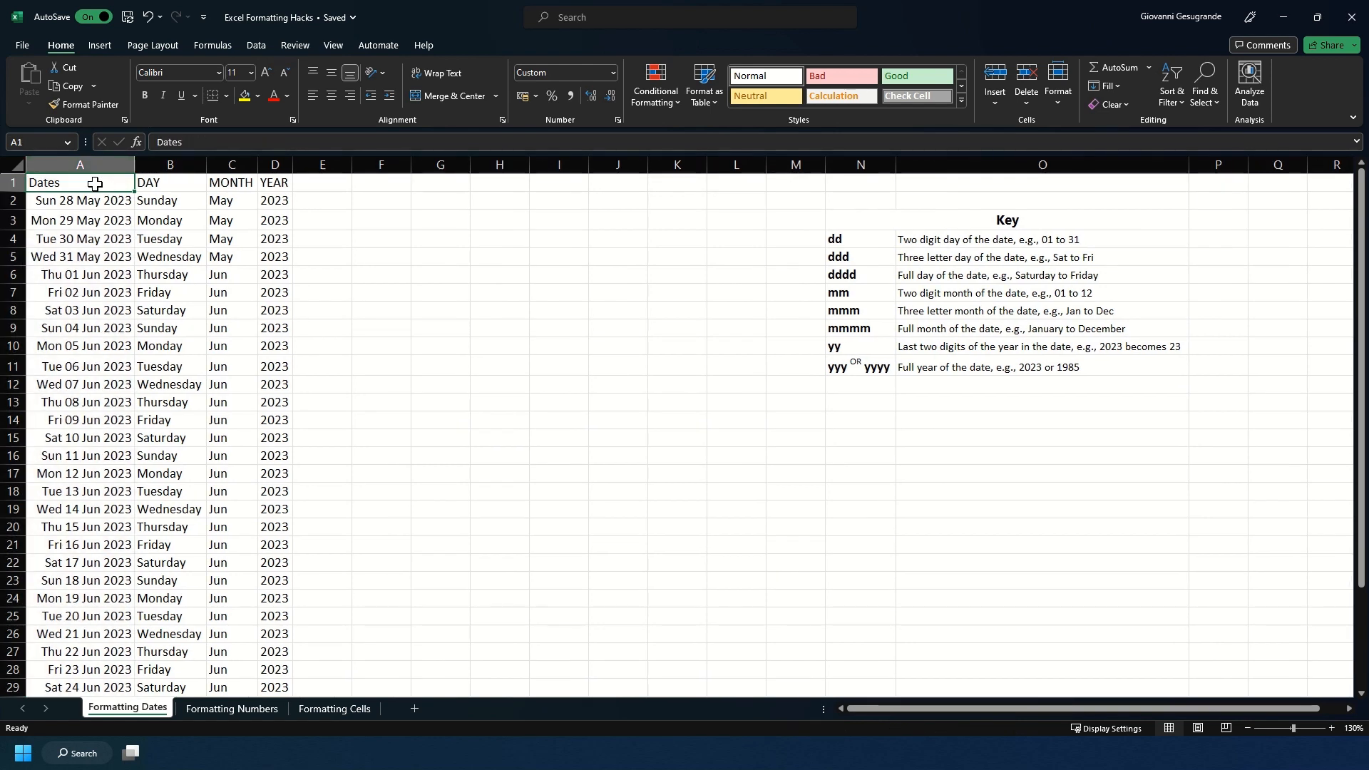